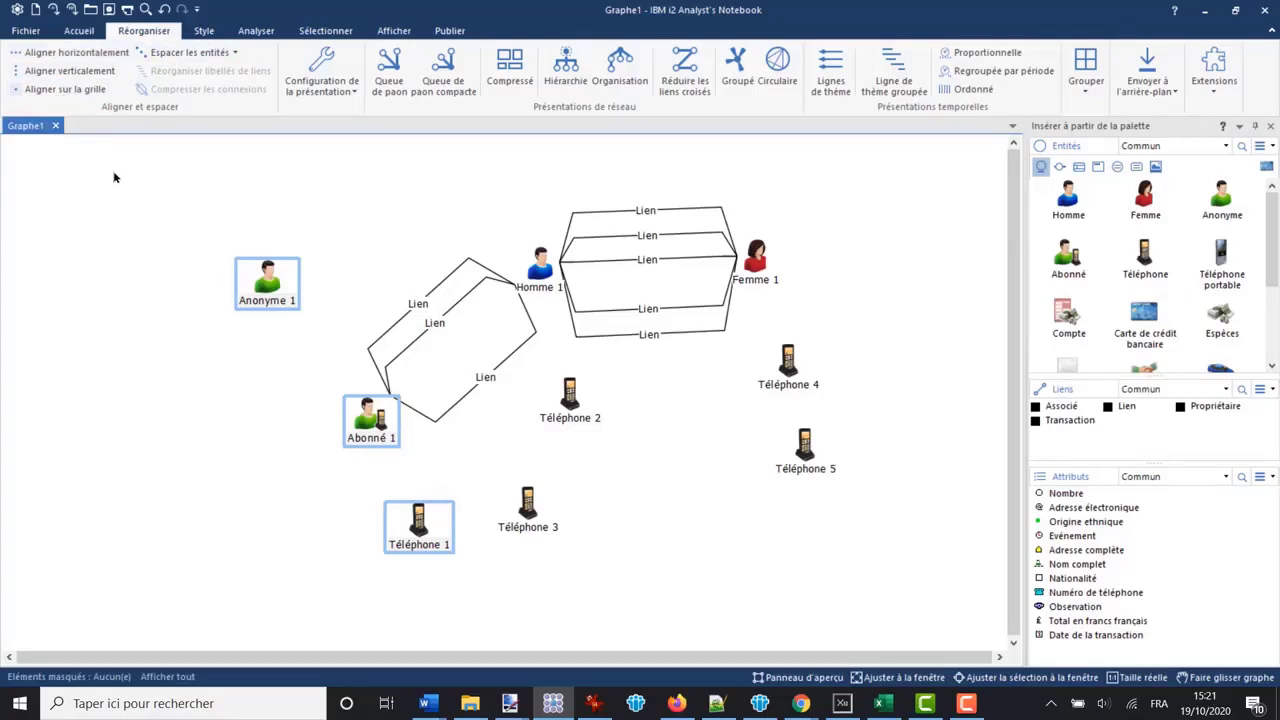
- Search the user help for "aligner" and read the topic on aligning and spacing chart elements
key(F1)
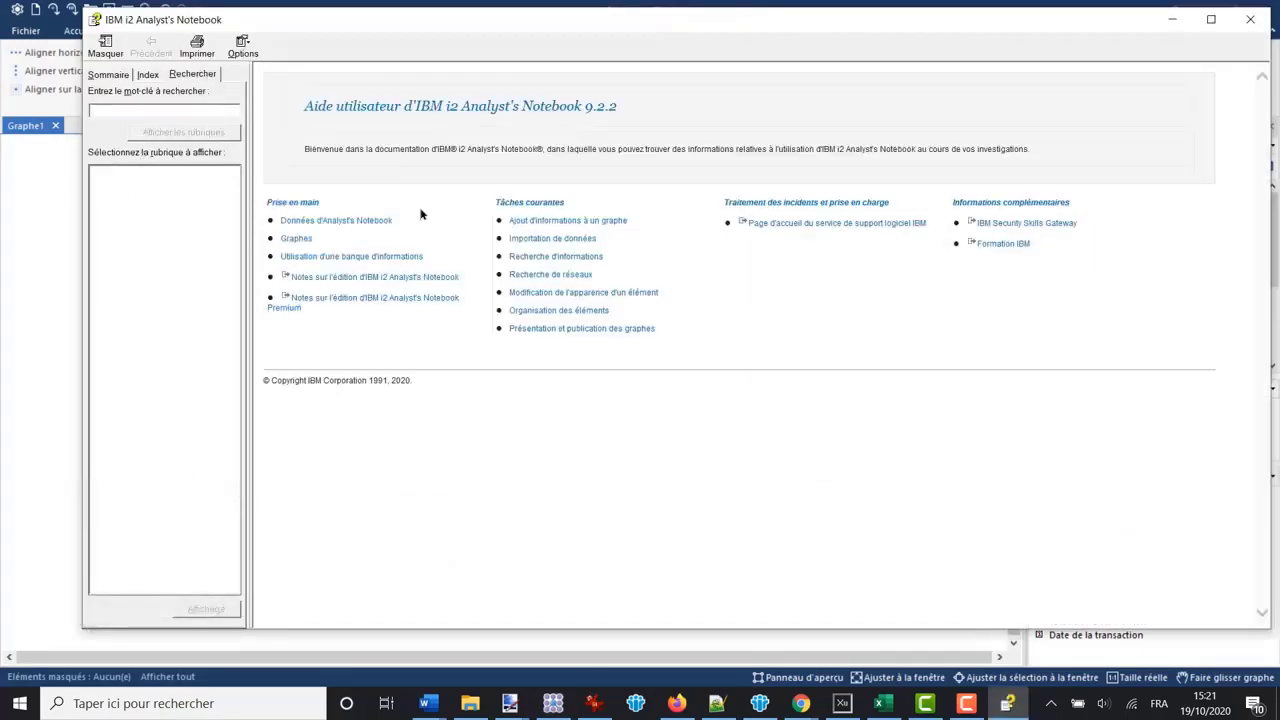
text(aligner)
key(Return)
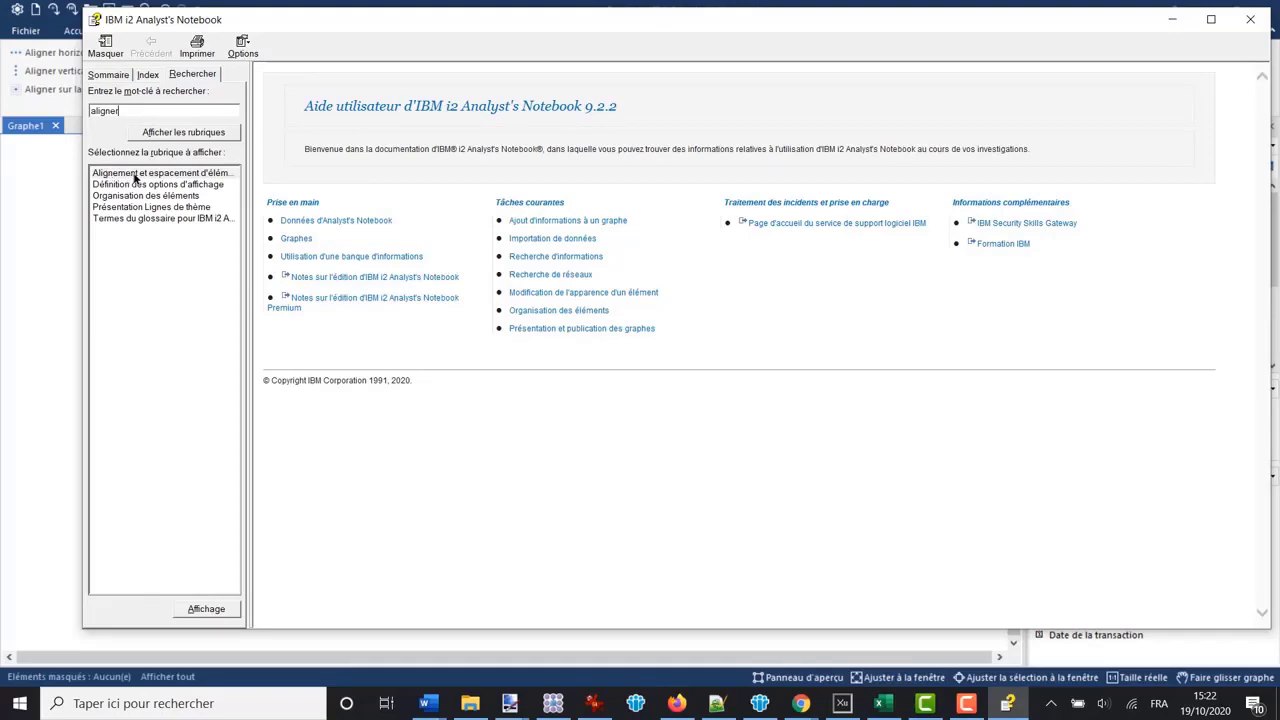
click(170, 174)
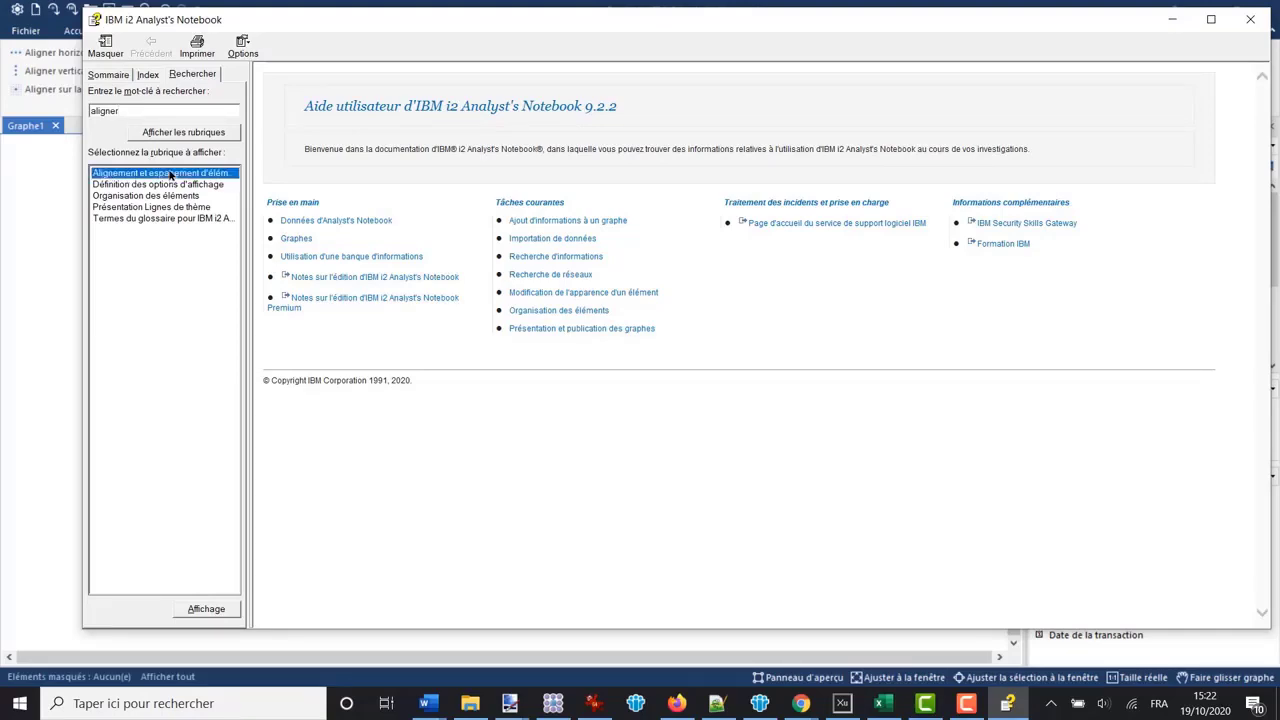
double_click(170, 174)
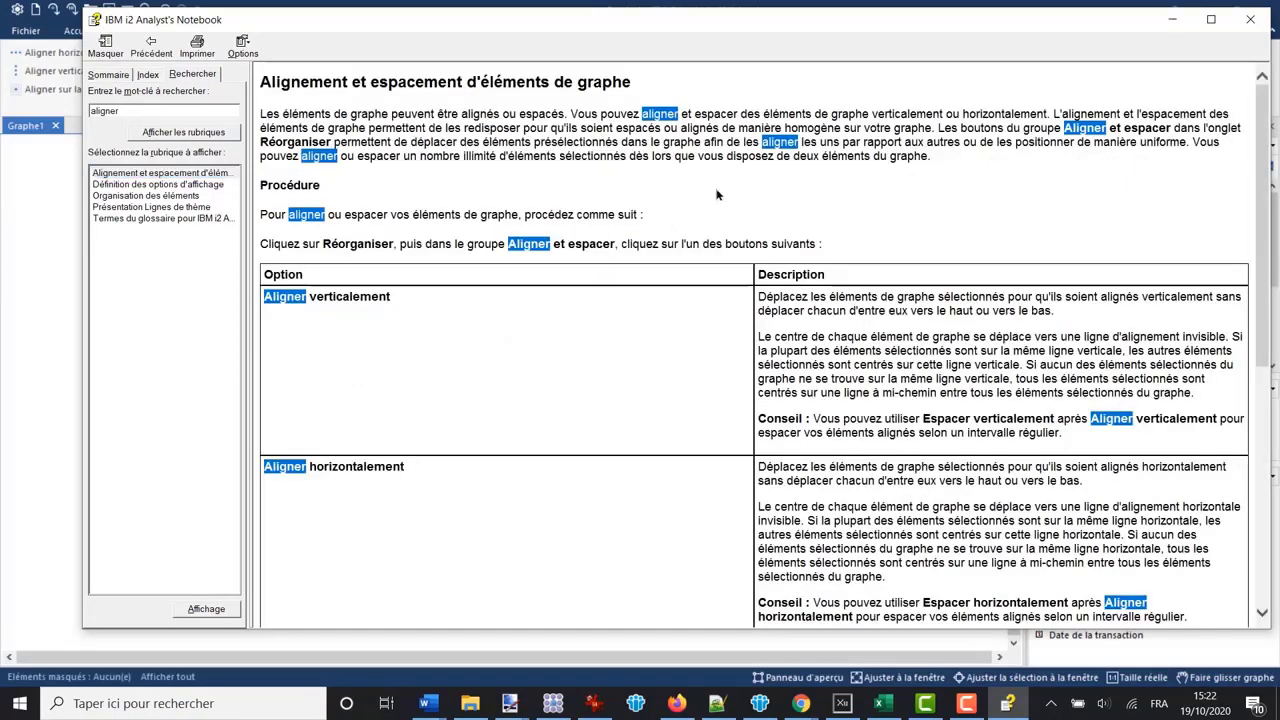
scroll(717, 195, down, 5)
scroll(717, 195, up, 5)
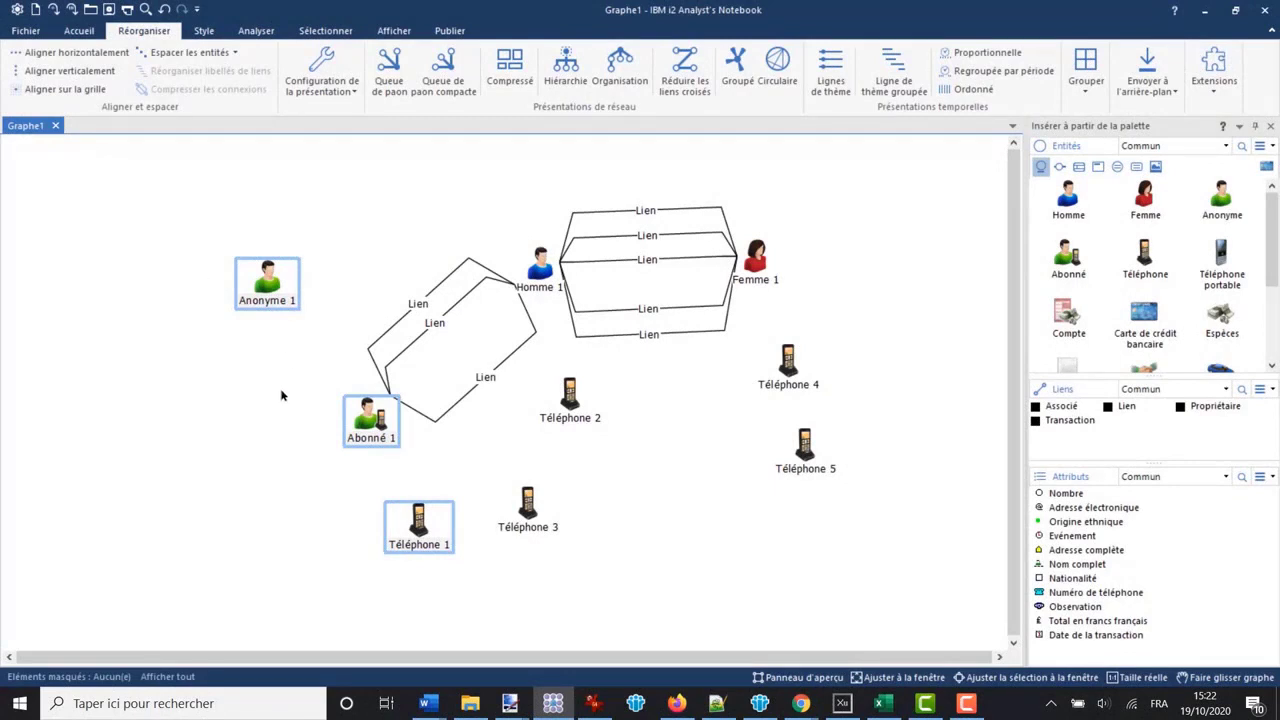
- Align the selected Anonyme 1, Abonné 1 and Téléphone 1 entities vertically and space them evenly in the vertical direction
click(40, 74)
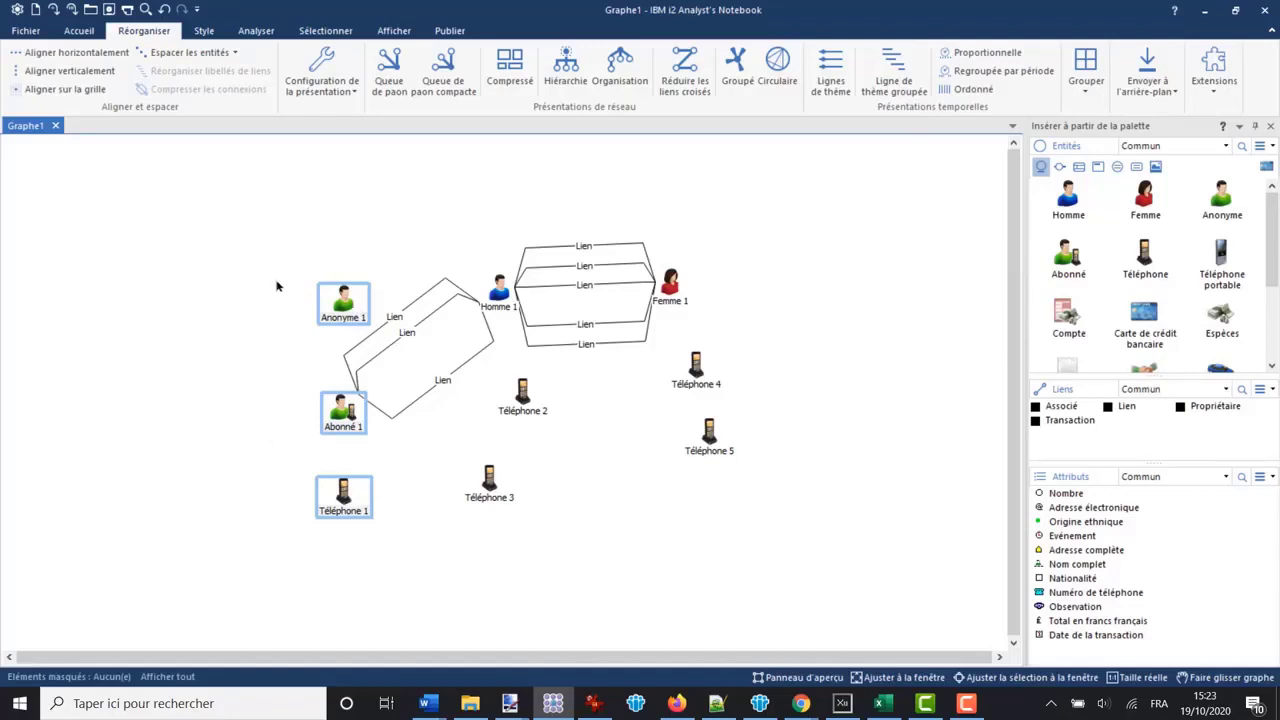
click(236, 53)
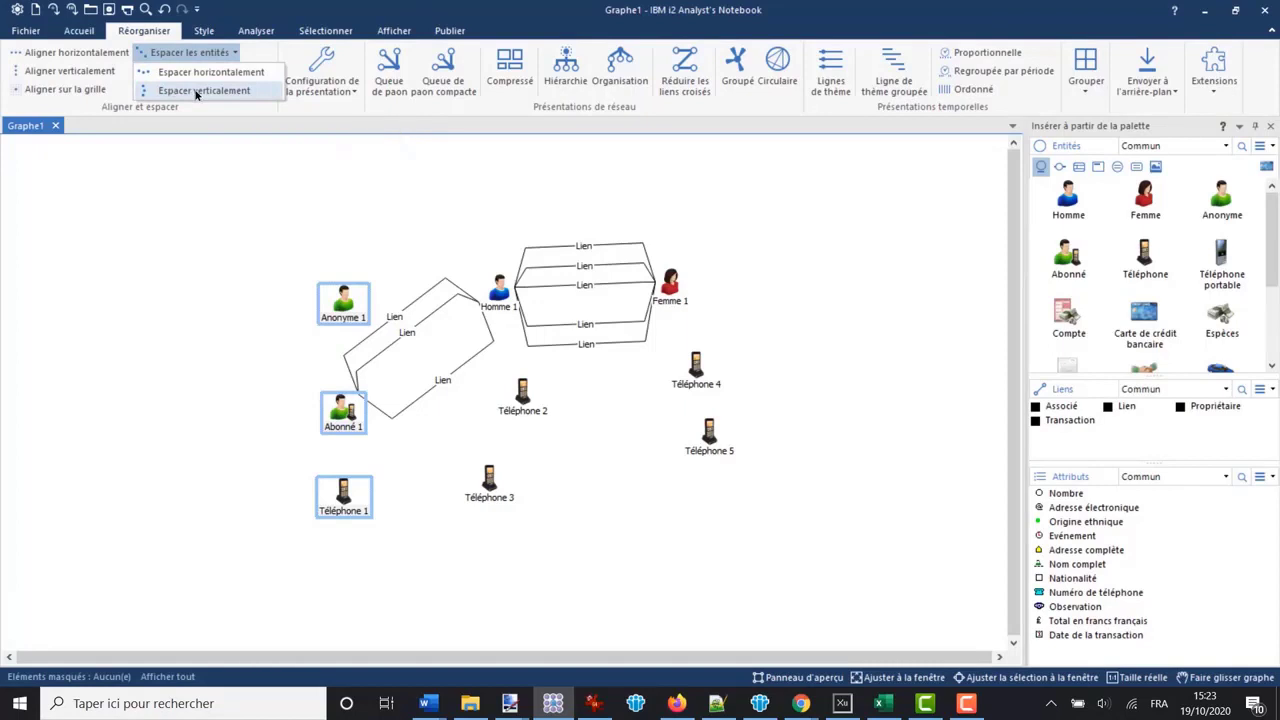
click(197, 91)
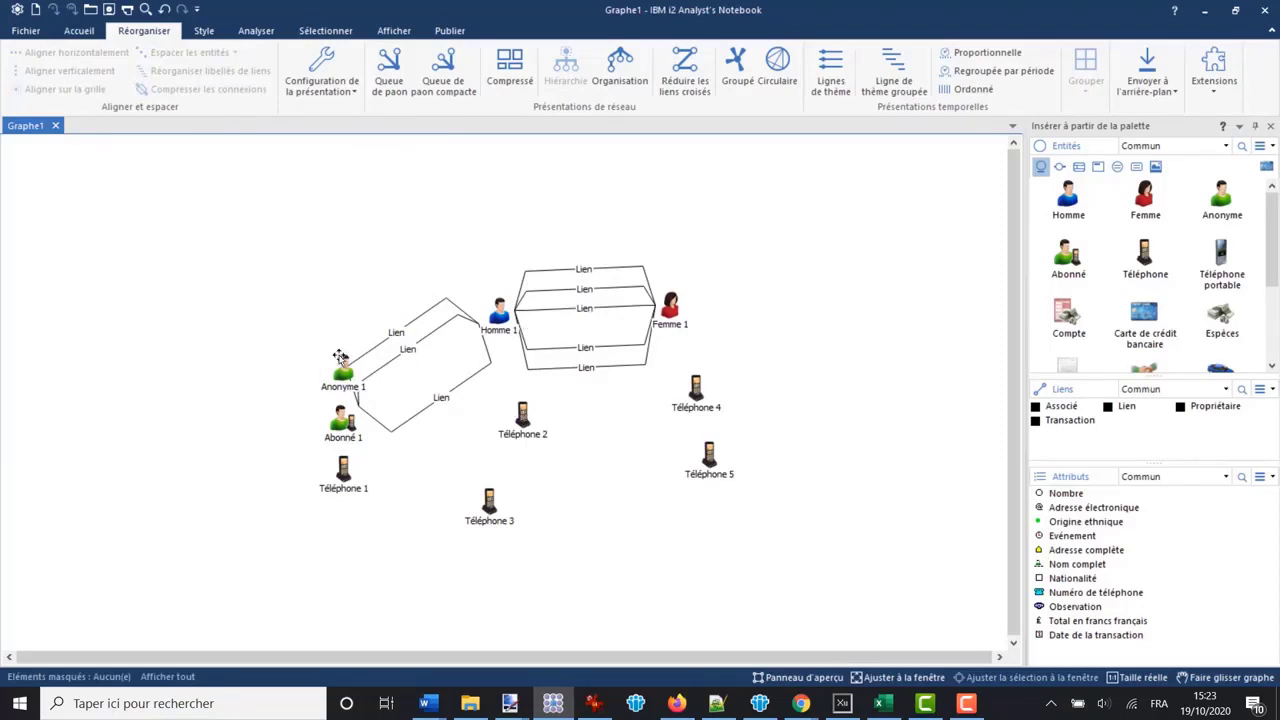
- Align Anonyme 1, Homme 1 and Femme 1 horizontally, leaving out Téléphone 4, and space them evenly in the horizontal direction
drag(212, 202, 734, 400)
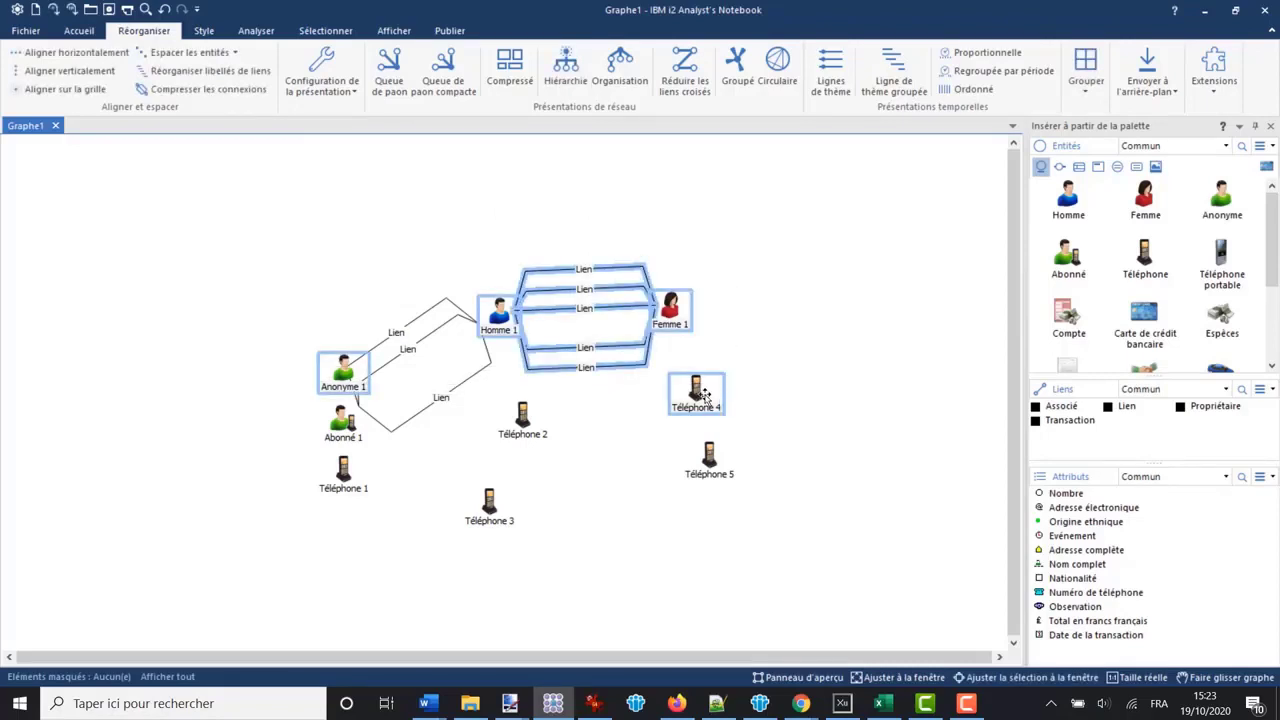
ctrl+click(698, 393)
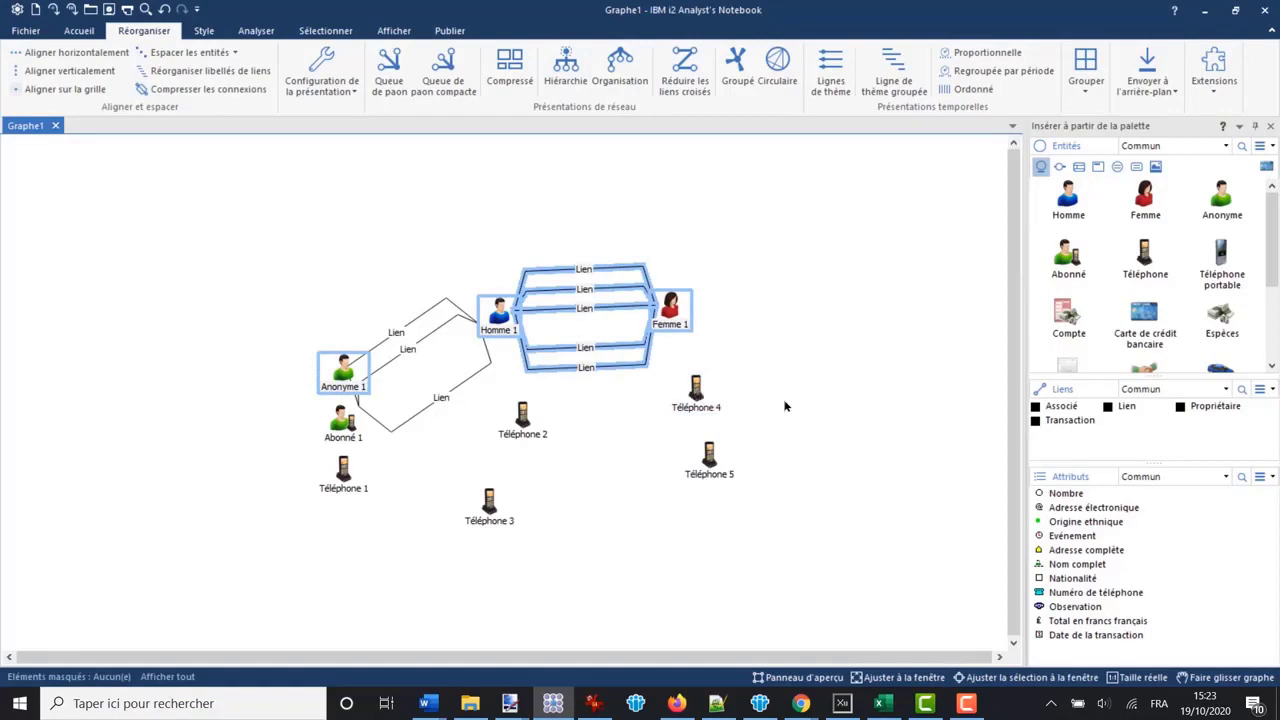
click(70, 53)
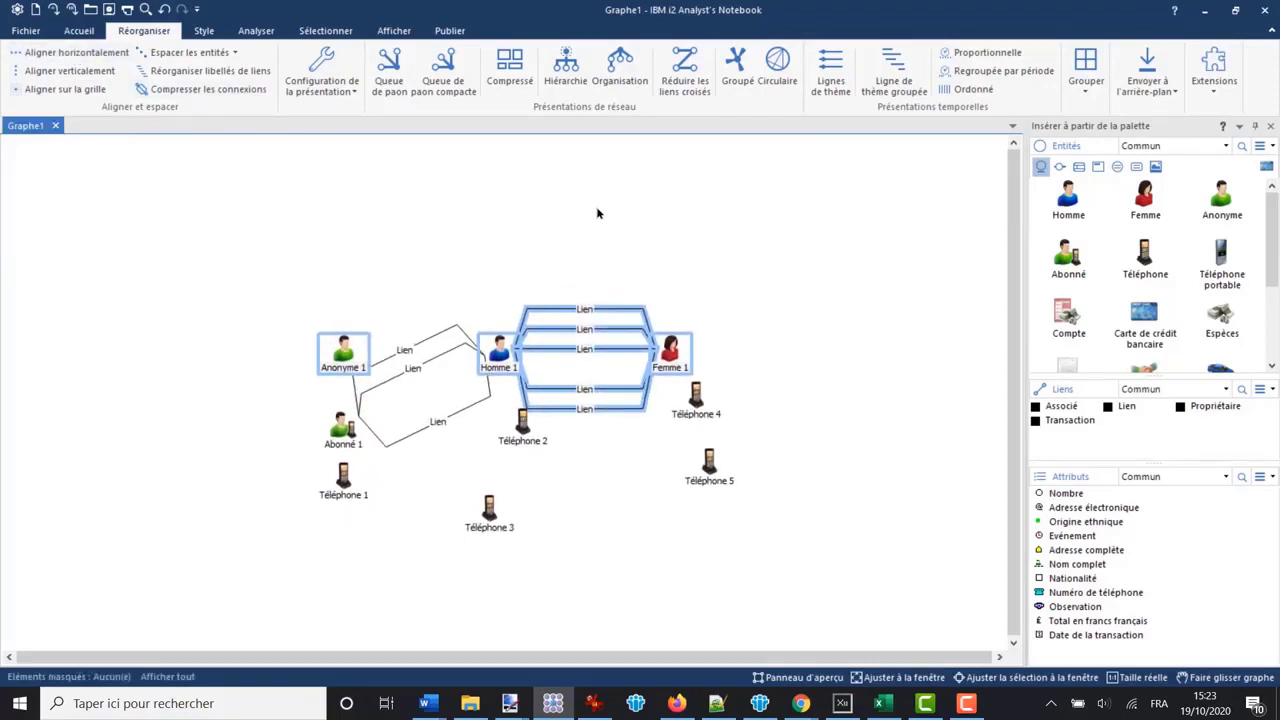
click(219, 53)
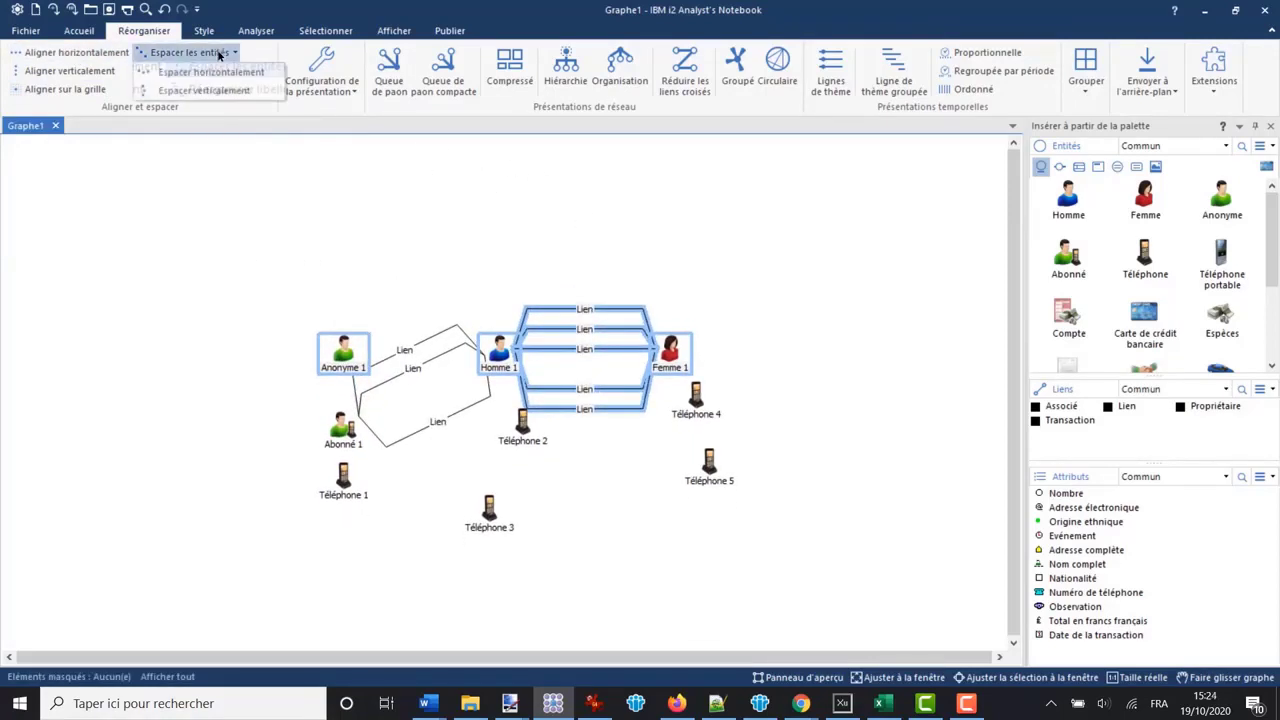
click(211, 75)
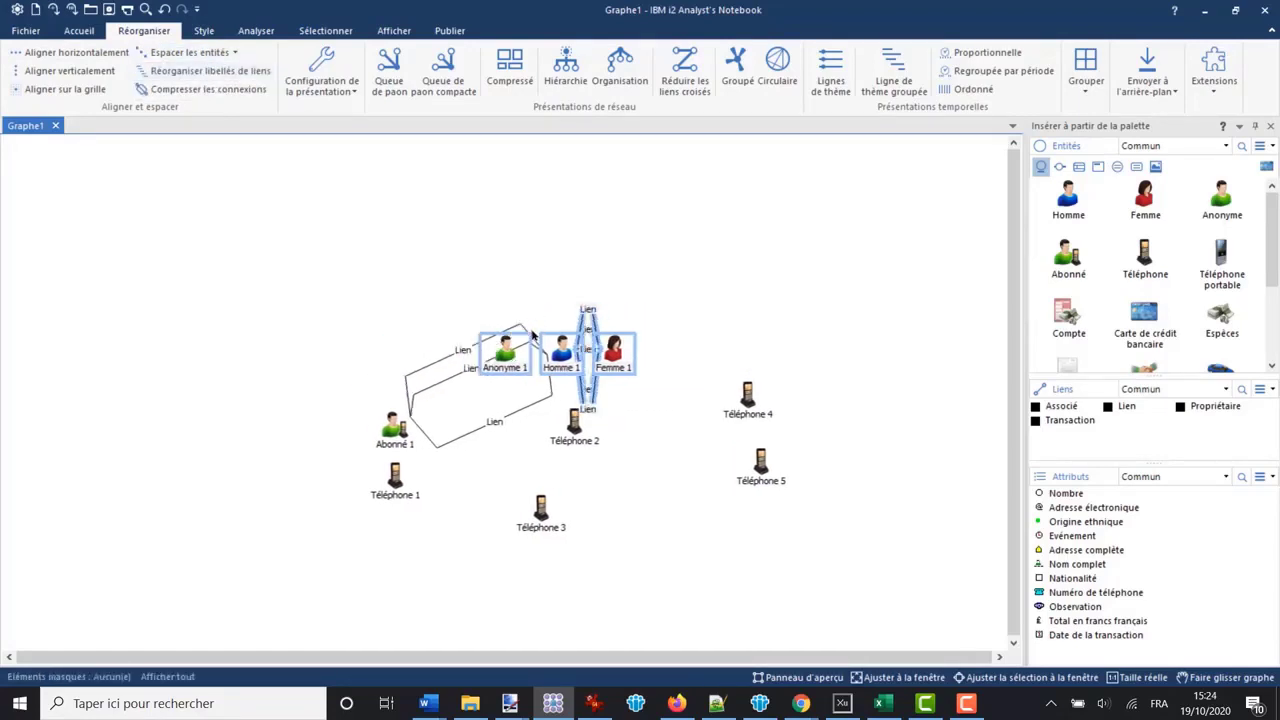
- Lengthen the label of the Anonyme 1 entity to "Anonyme ytzye tfueftiezyftft1"
scroll(540, 352, up, 3)
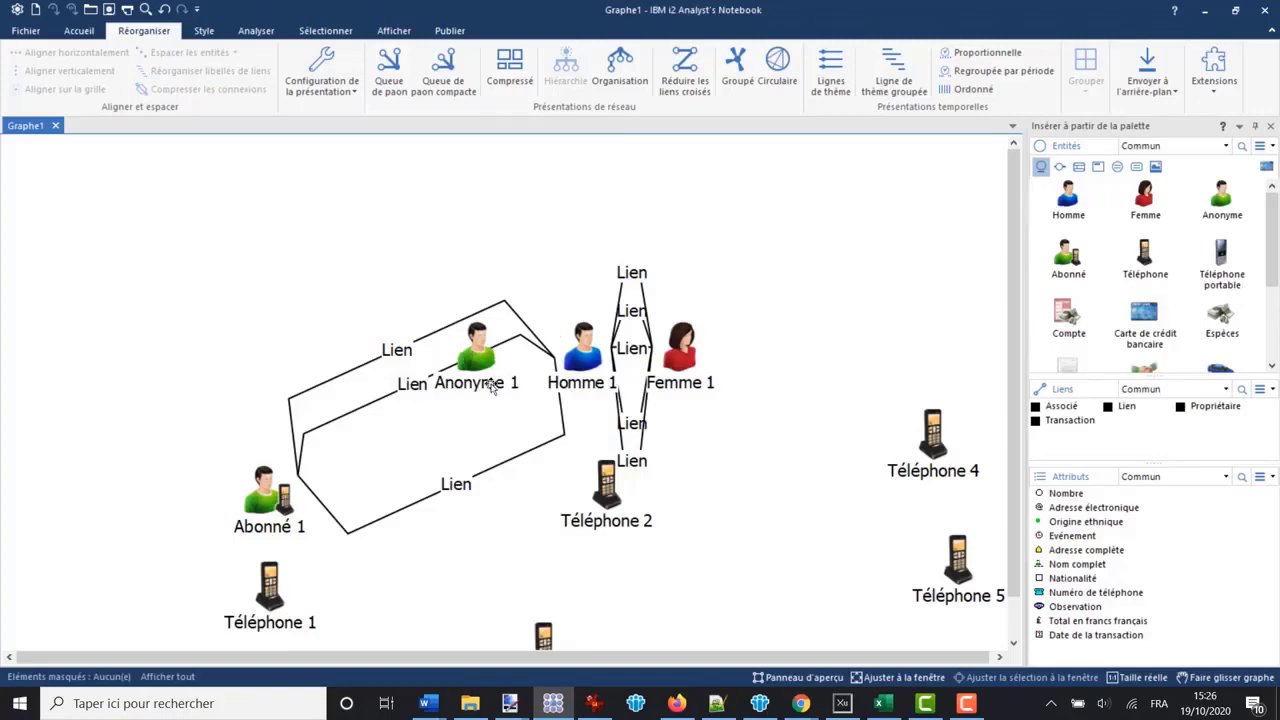
click(489, 389)
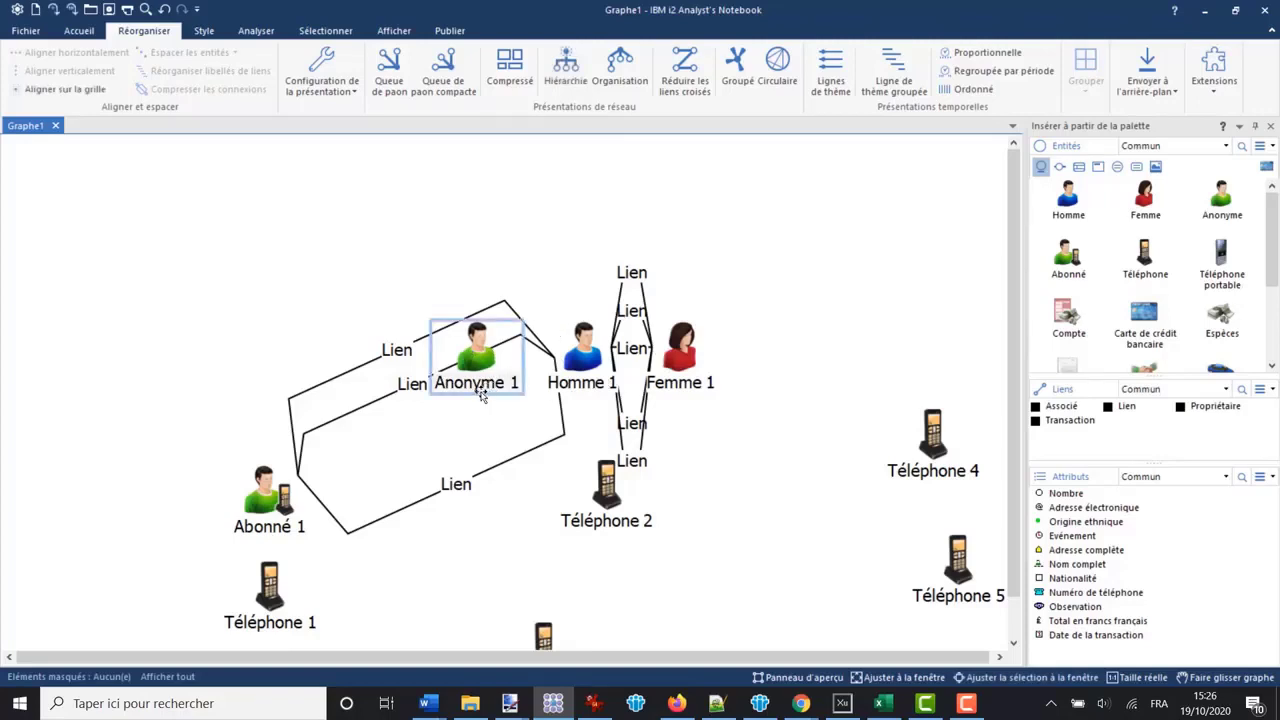
click(487, 386)
click(508, 388)
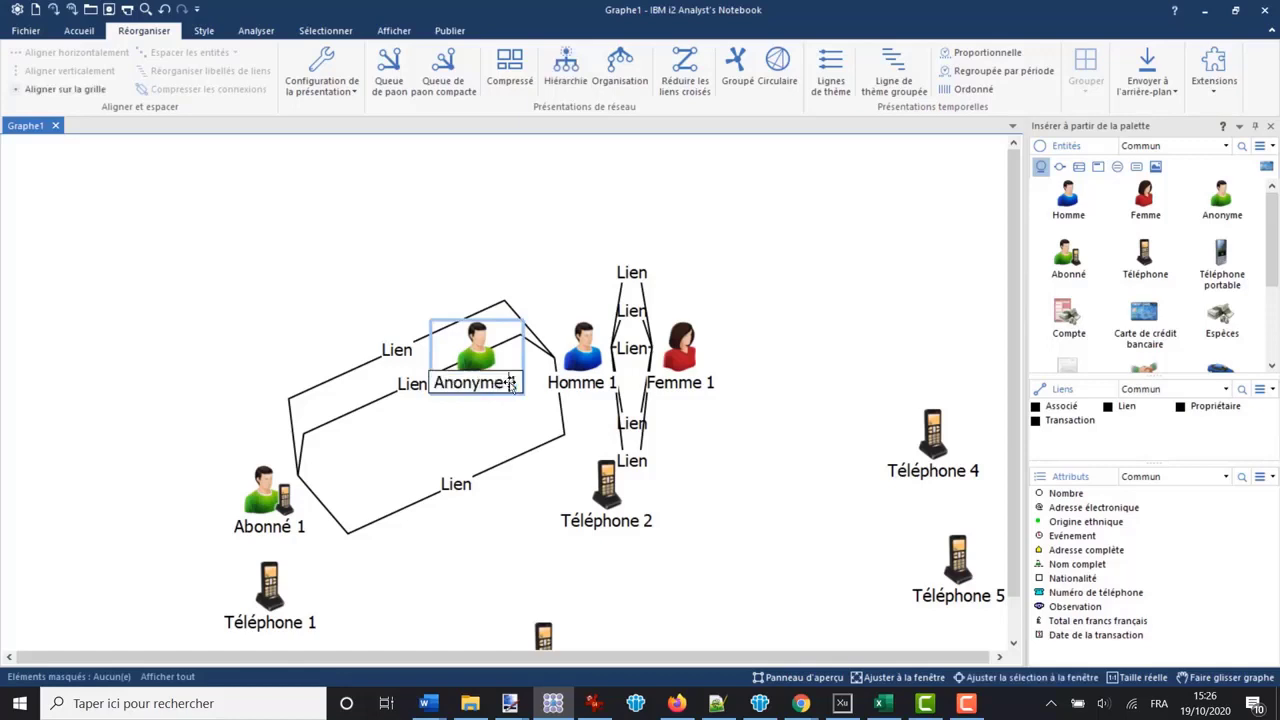
text(ytzye tfueftiezyftft)
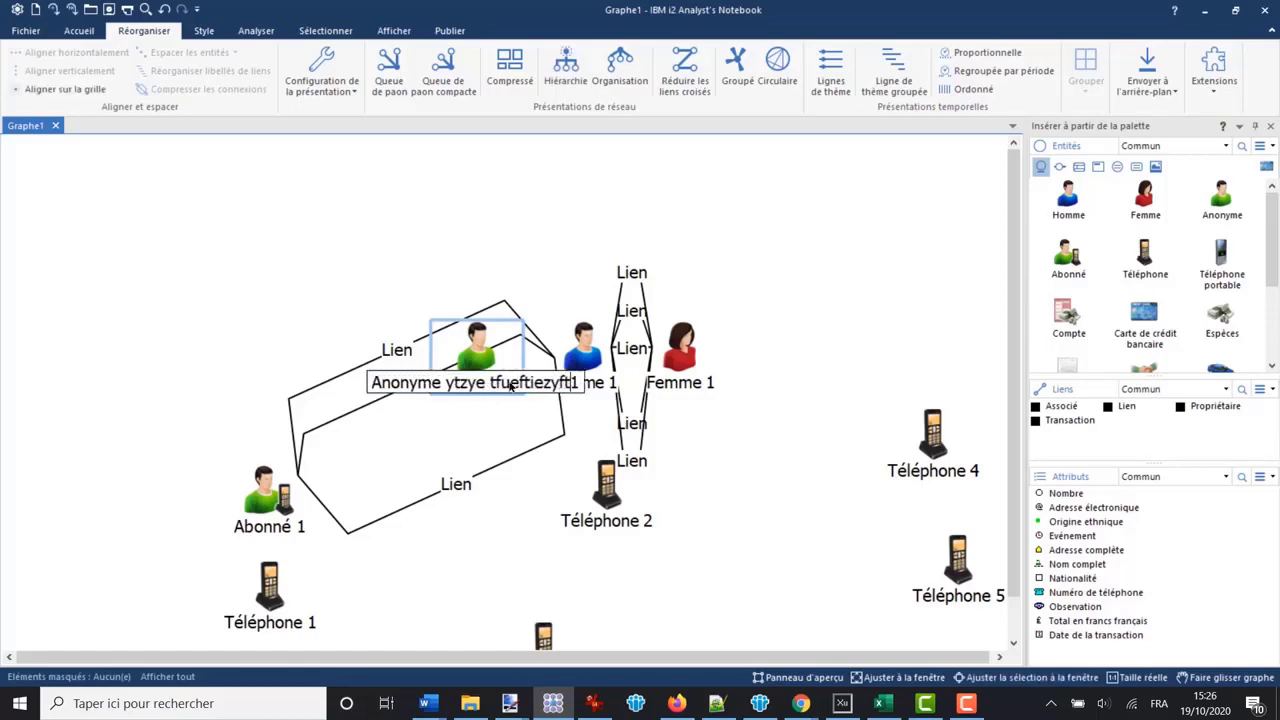
click(800, 330)
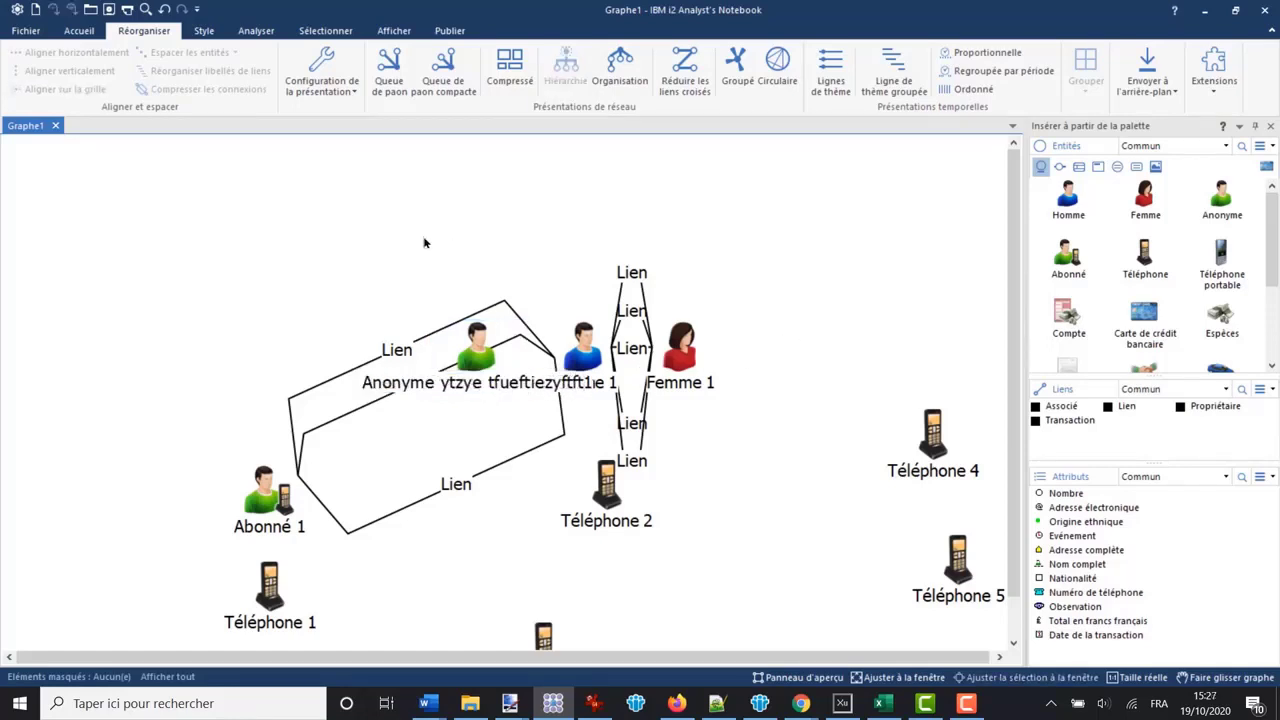
- Space the relabelled Anonyme entity, Homme 1 and Femme 1 horizontally again
drag(311, 210, 792, 425)
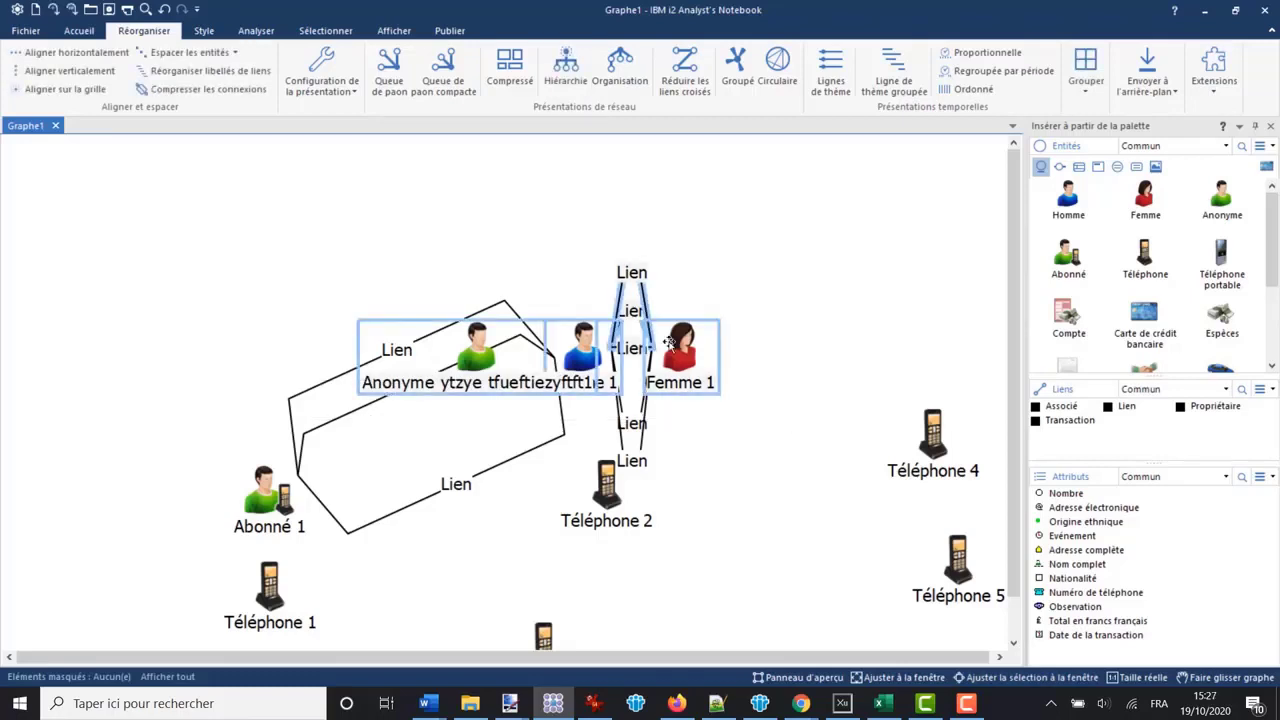
click(216, 54)
click(214, 72)
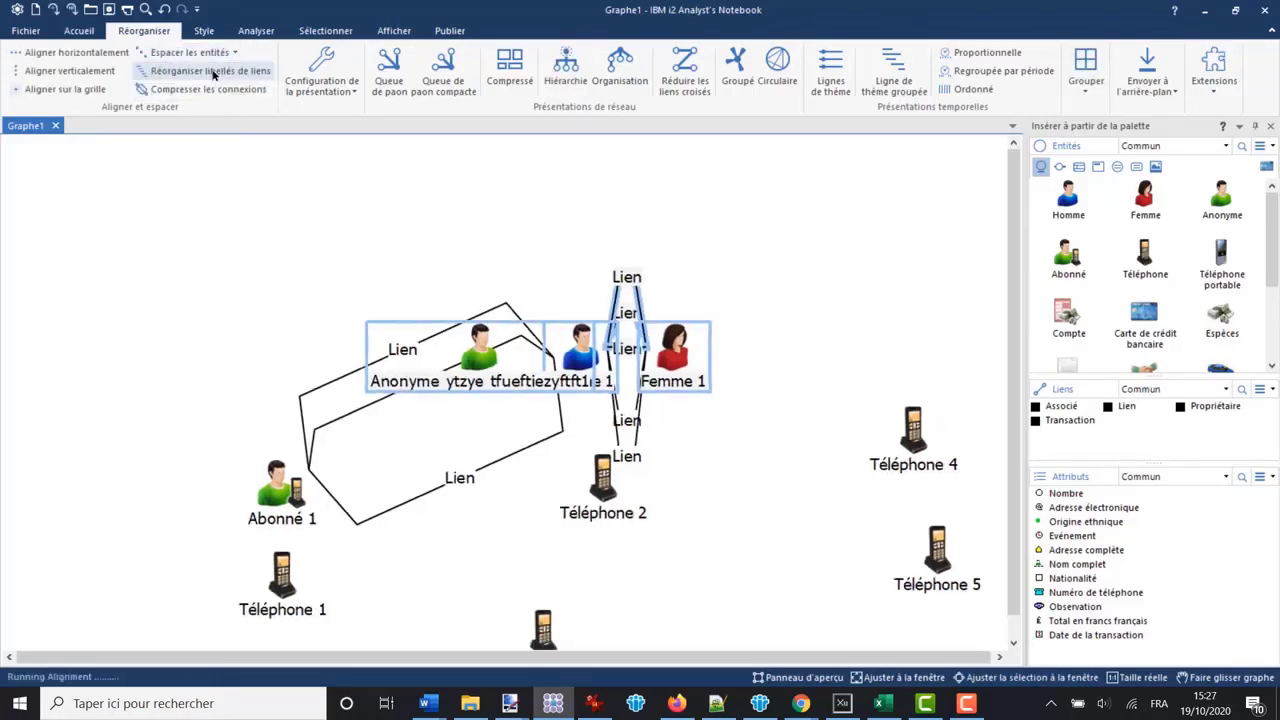
click(533, 284)
scroll(558, 362, up, 4)
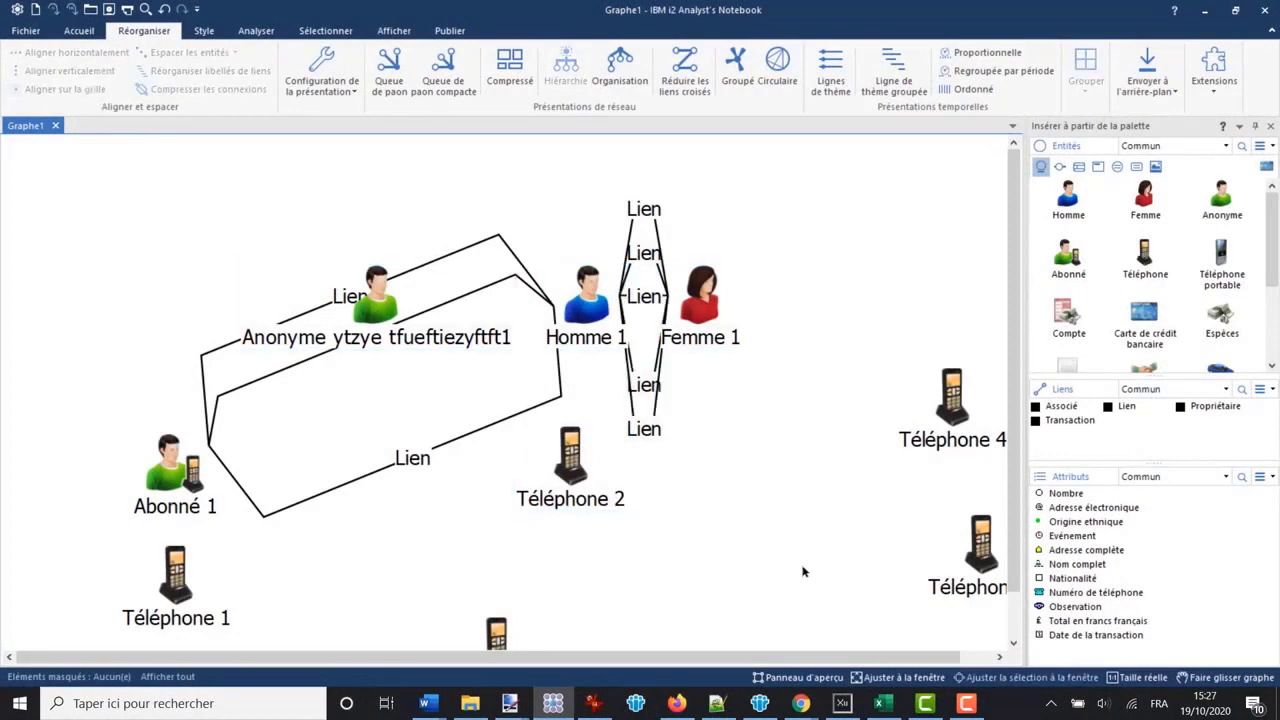
- Align all elements of the chart to the grid
scroll(784, 538, down, 2)
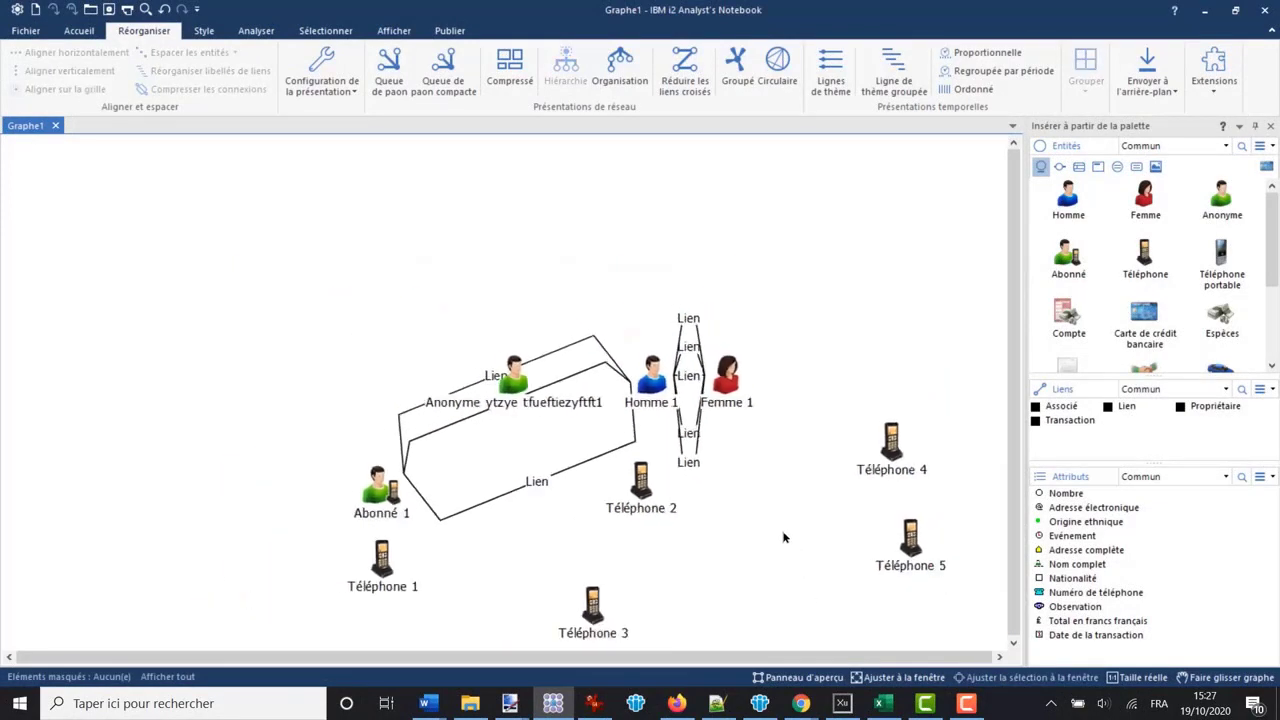
key(ctrl+a)
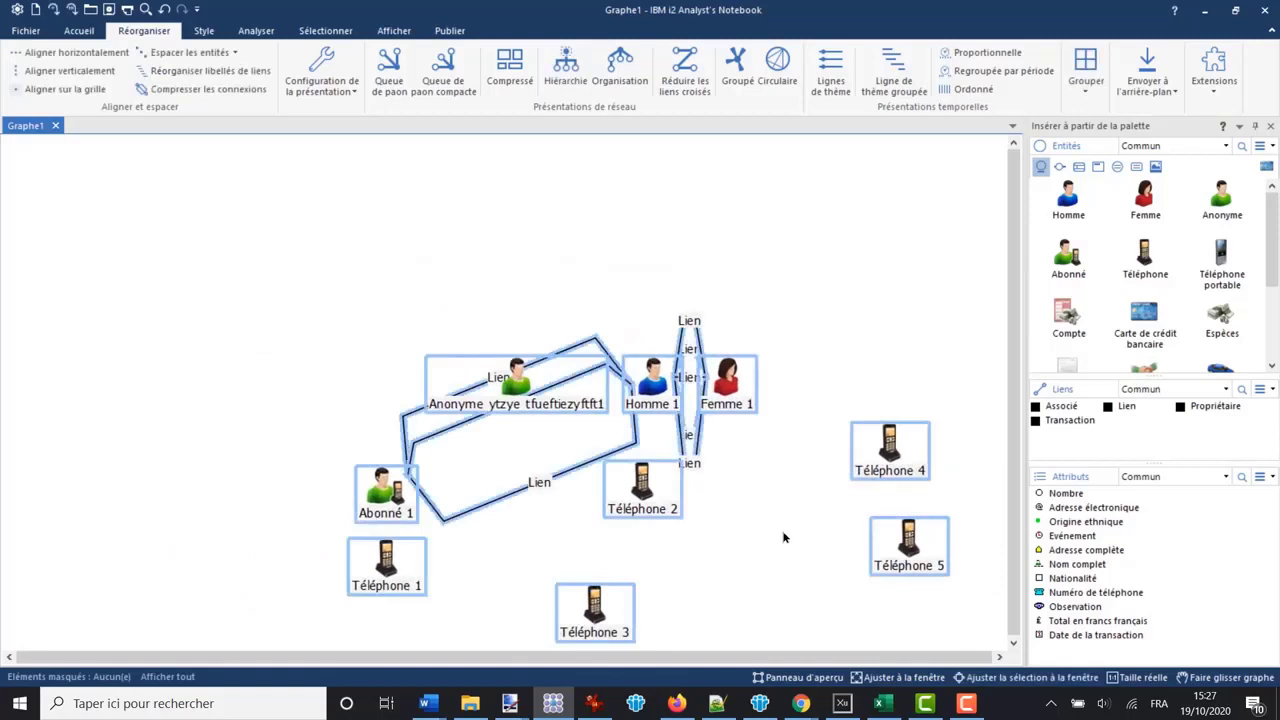
click(62, 89)
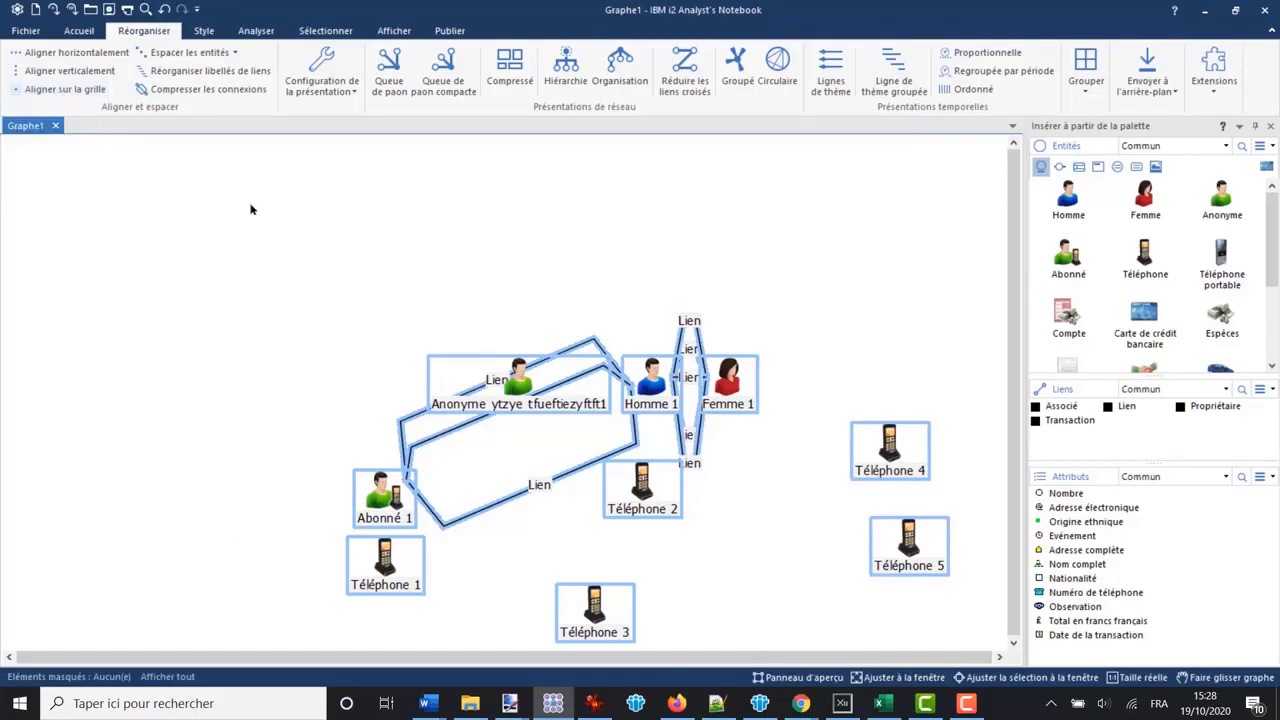
- In the graph's display properties, set the horizontal and vertical grid spacing to 1 cm and show the grid lines
click(26, 31)
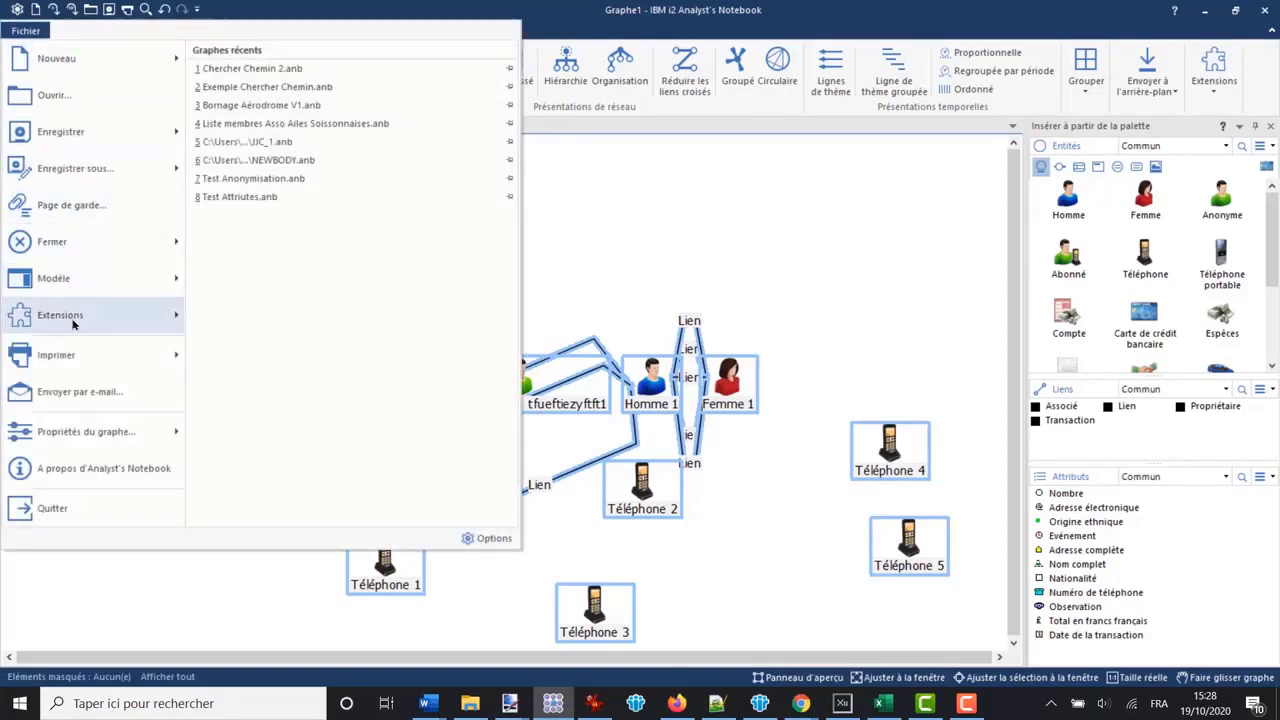
click(80, 432)
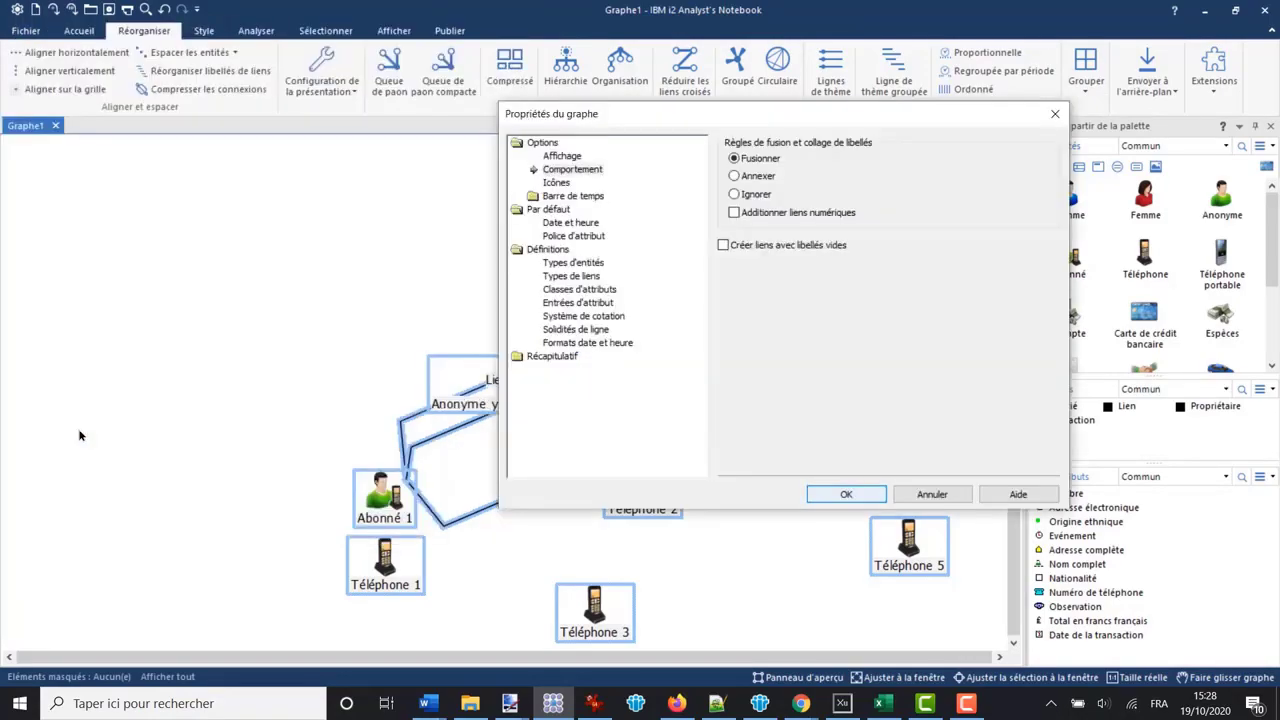
click(563, 157)
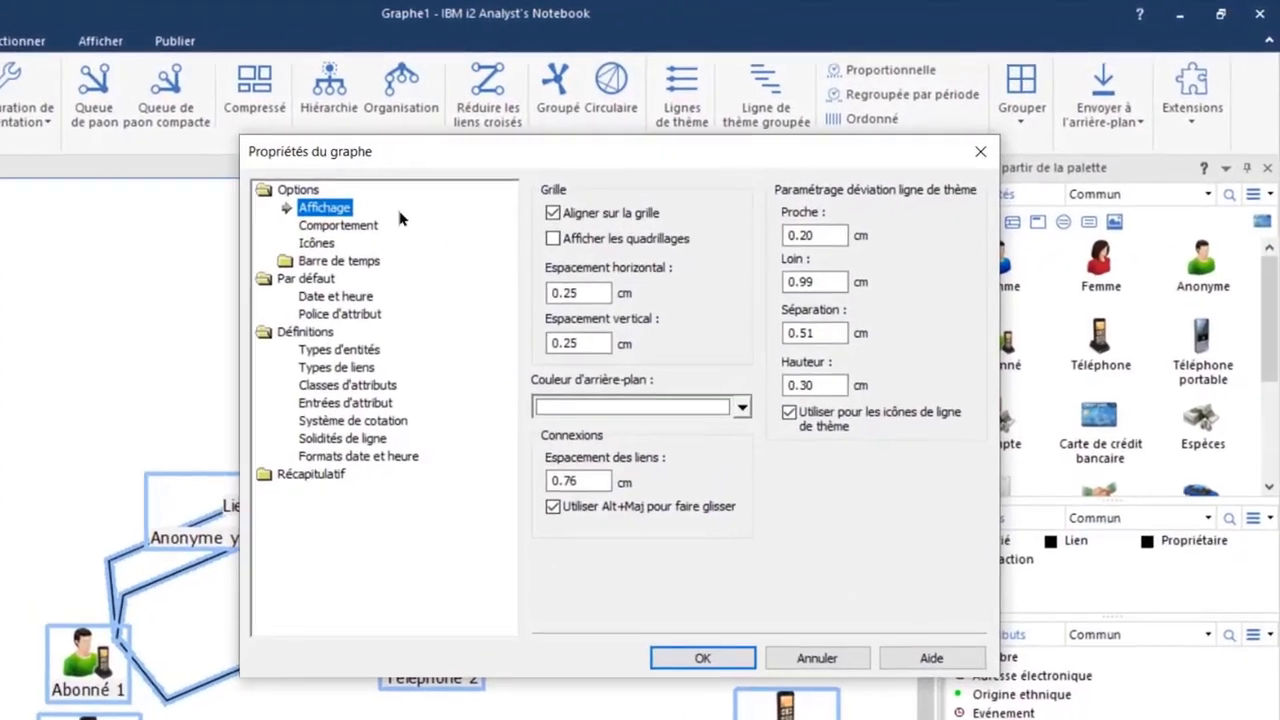
double_click(573, 294)
text(1)
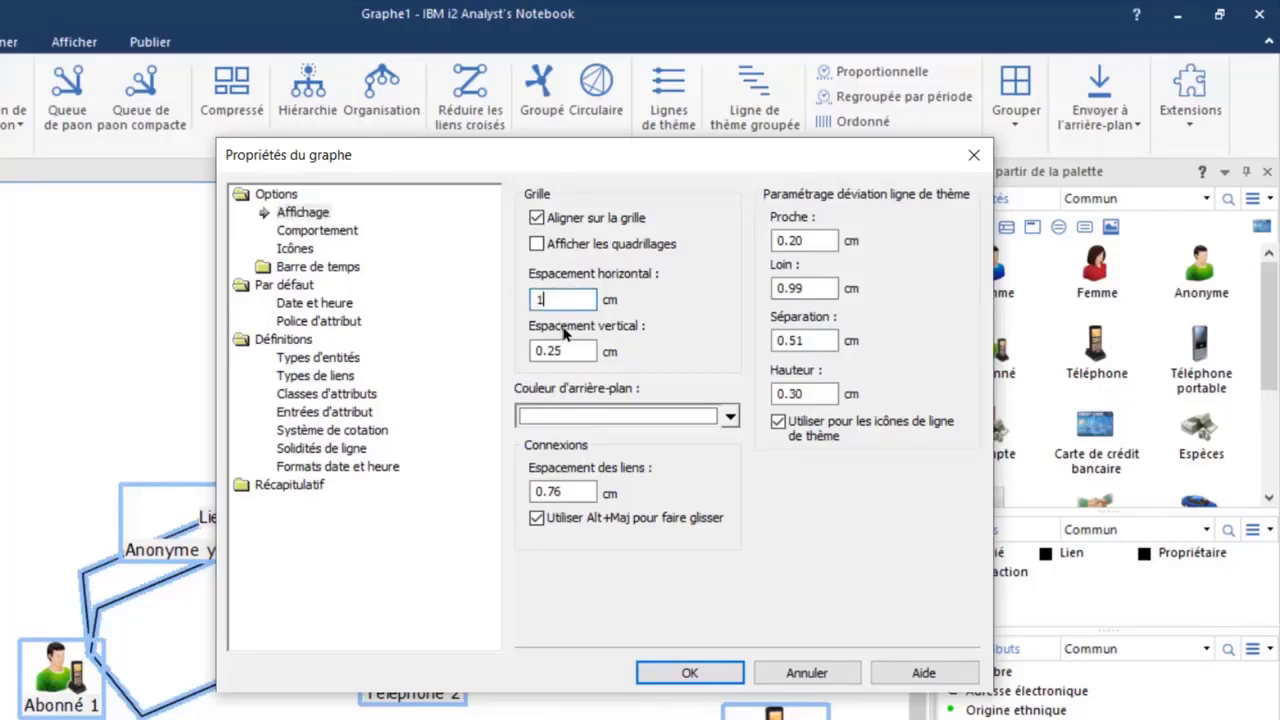
double_click(550, 350)
text(1)
click(537, 246)
click(688, 673)
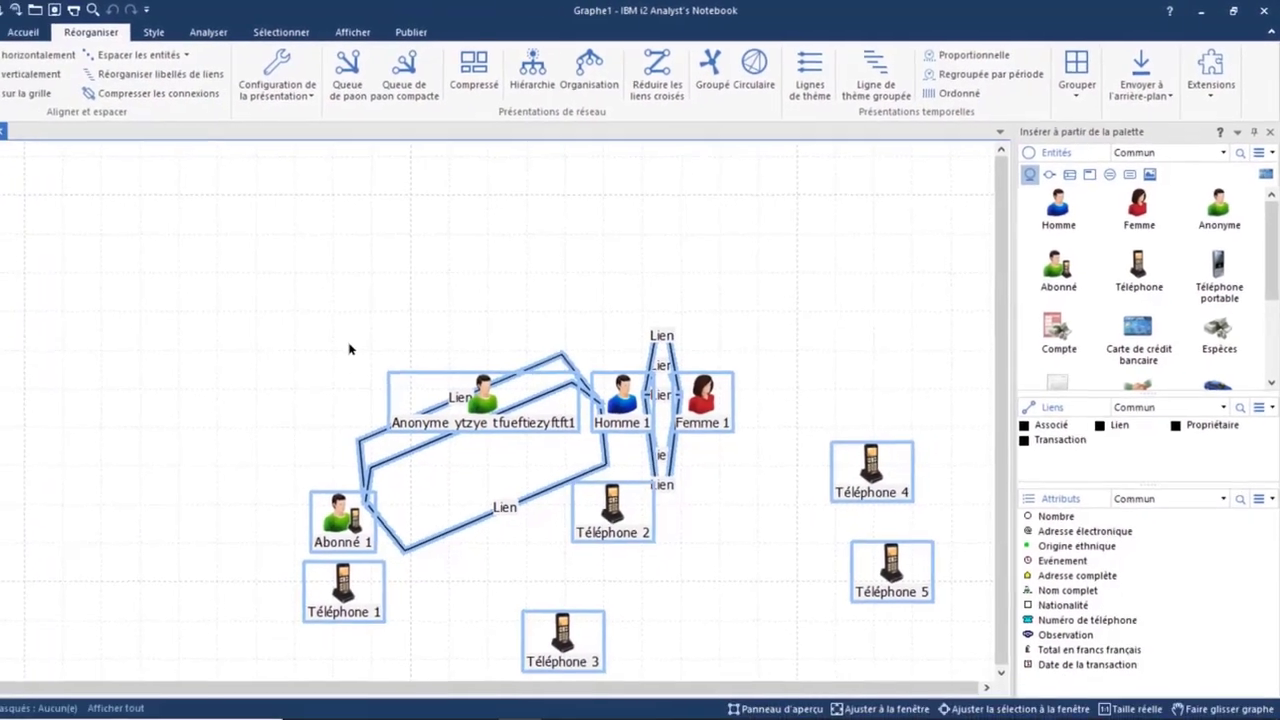
- Move all the selected chart elements together up the grid, shift them slightly back down, and clear the selection
drag(349, 529, 301, 444)
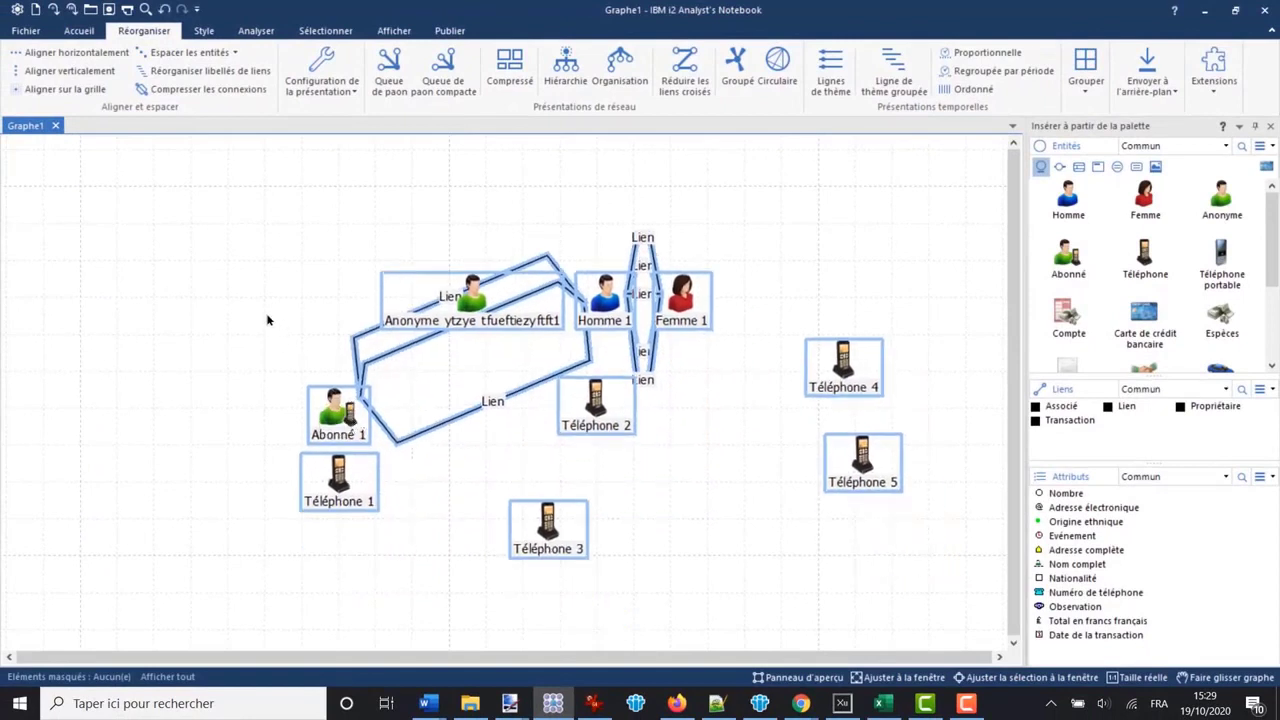
drag(325, 400, 333, 432)
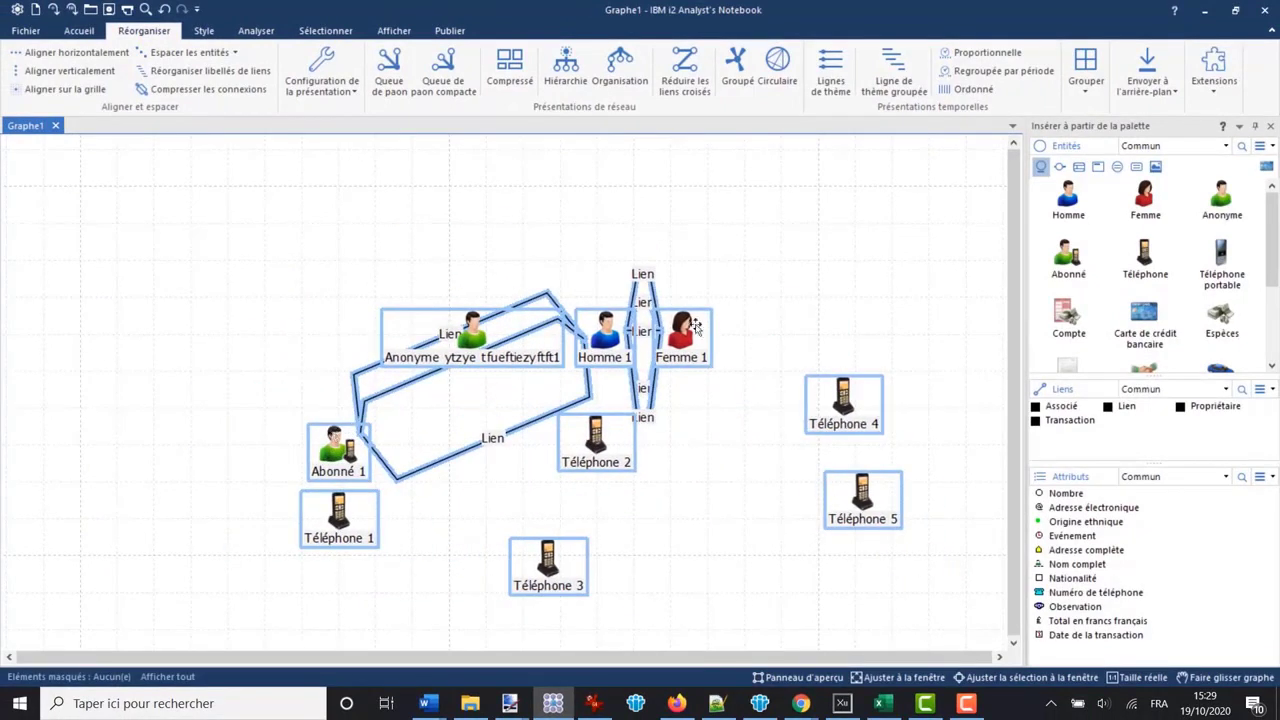
click(333, 349)
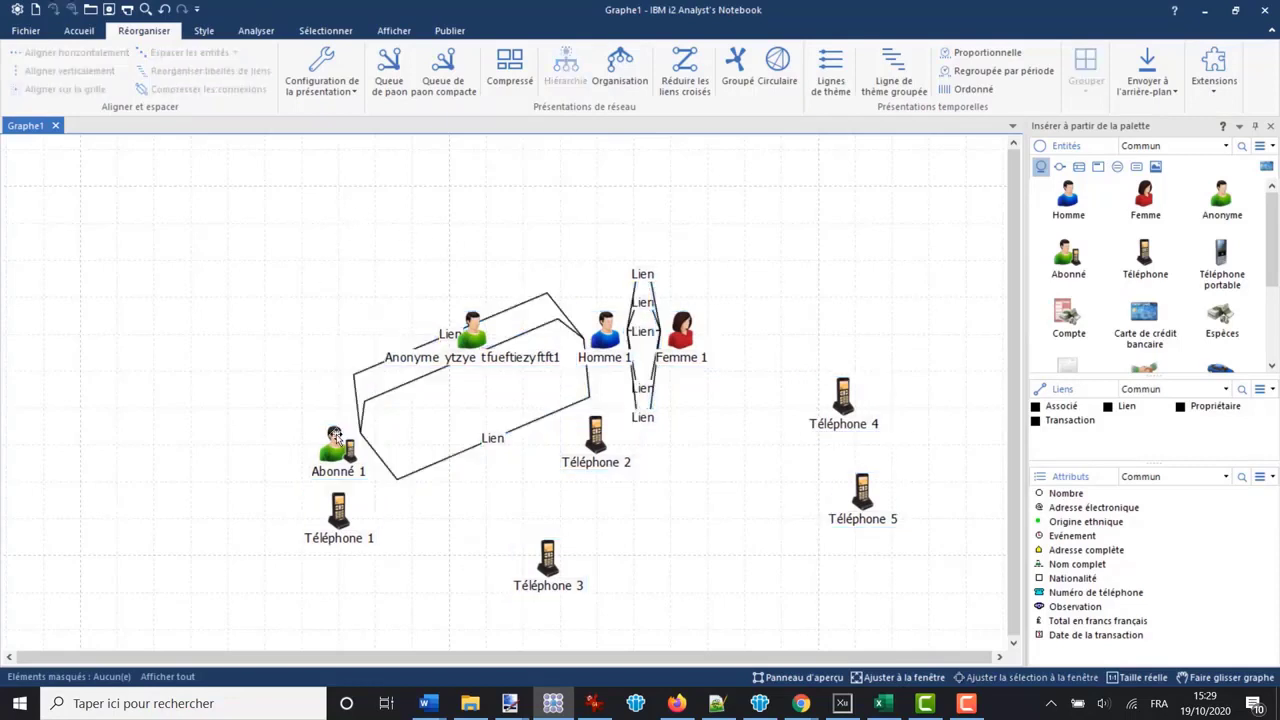
- Move Abonné 1 level with Homme 1, the Anonyme entity above their links, and Homme 1 midway between Abonné 1 and Femme 1
drag(336, 440, 251, 340)
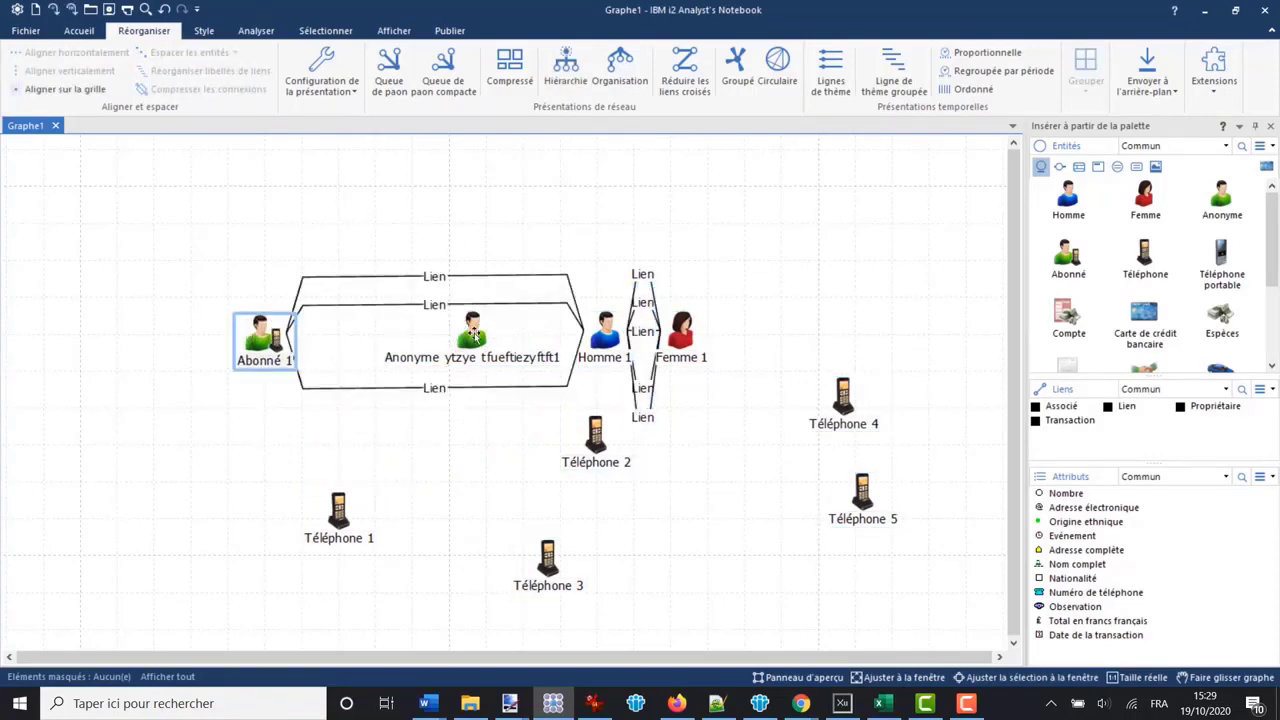
drag(469, 335, 373, 225)
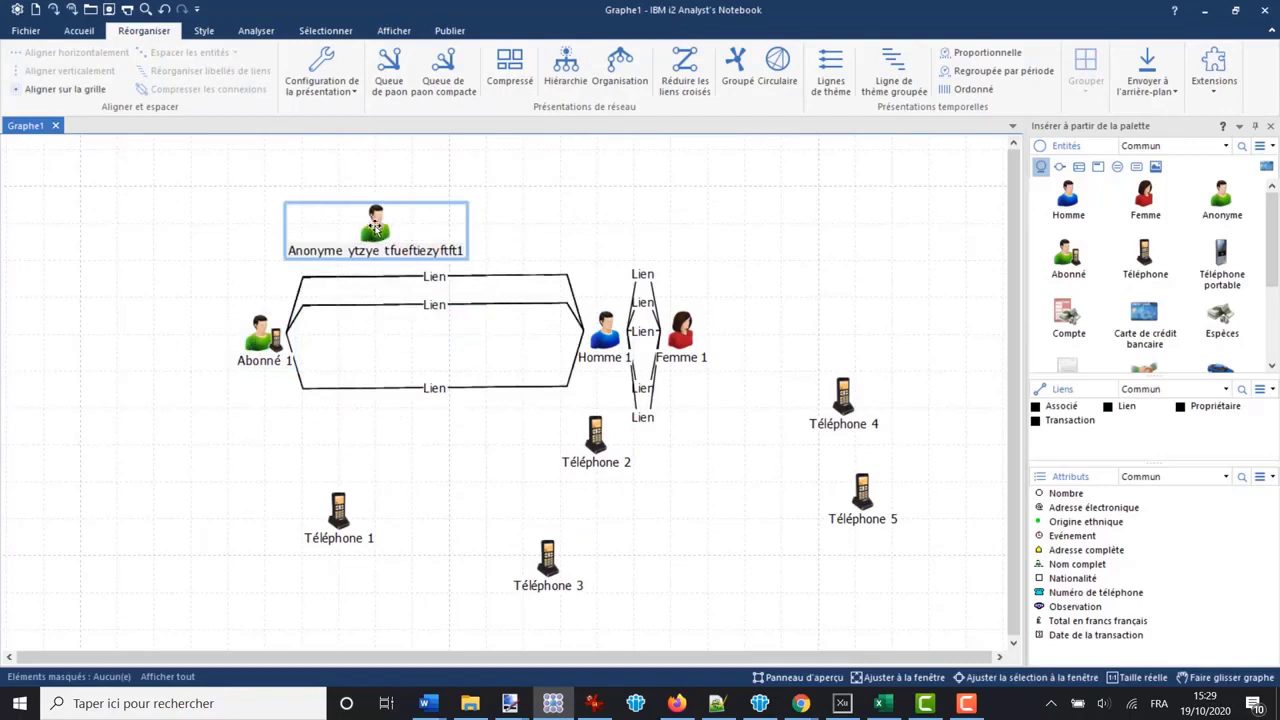
drag(606, 335, 490, 338)
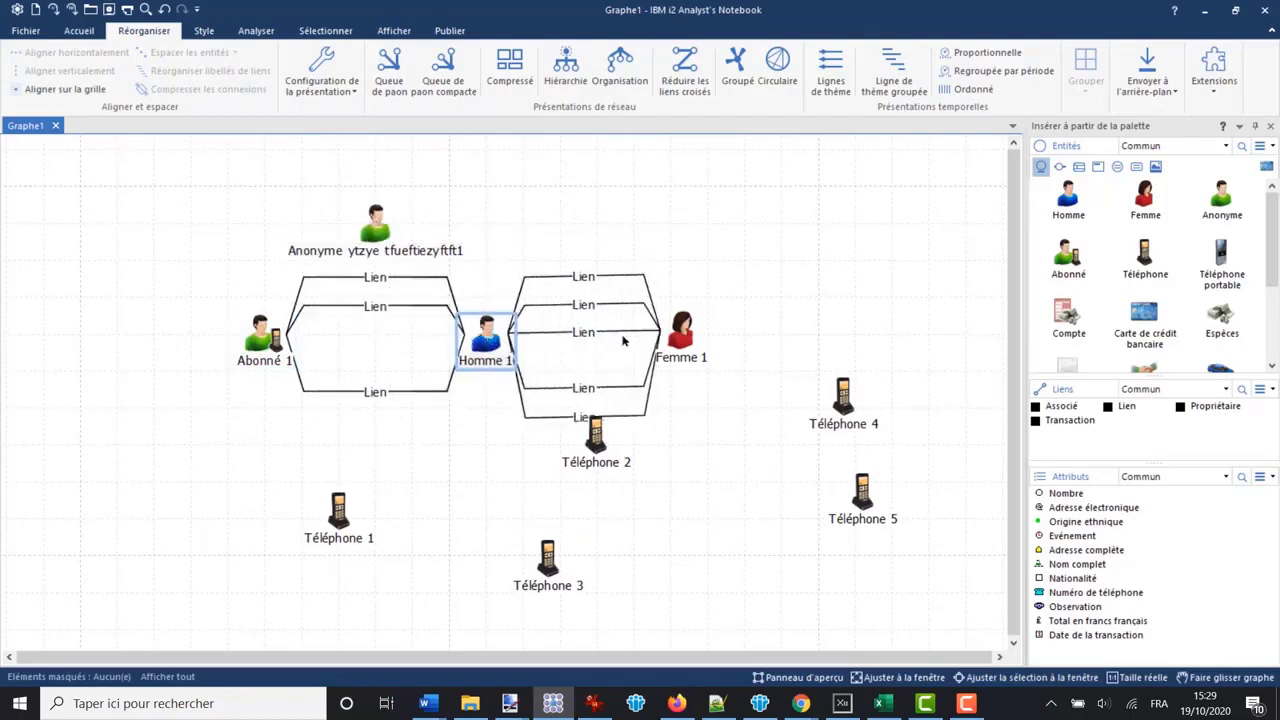
- Move Femme 1 slightly farther from Homme 1, level with it on the grid
drag(685, 340, 712, 340)
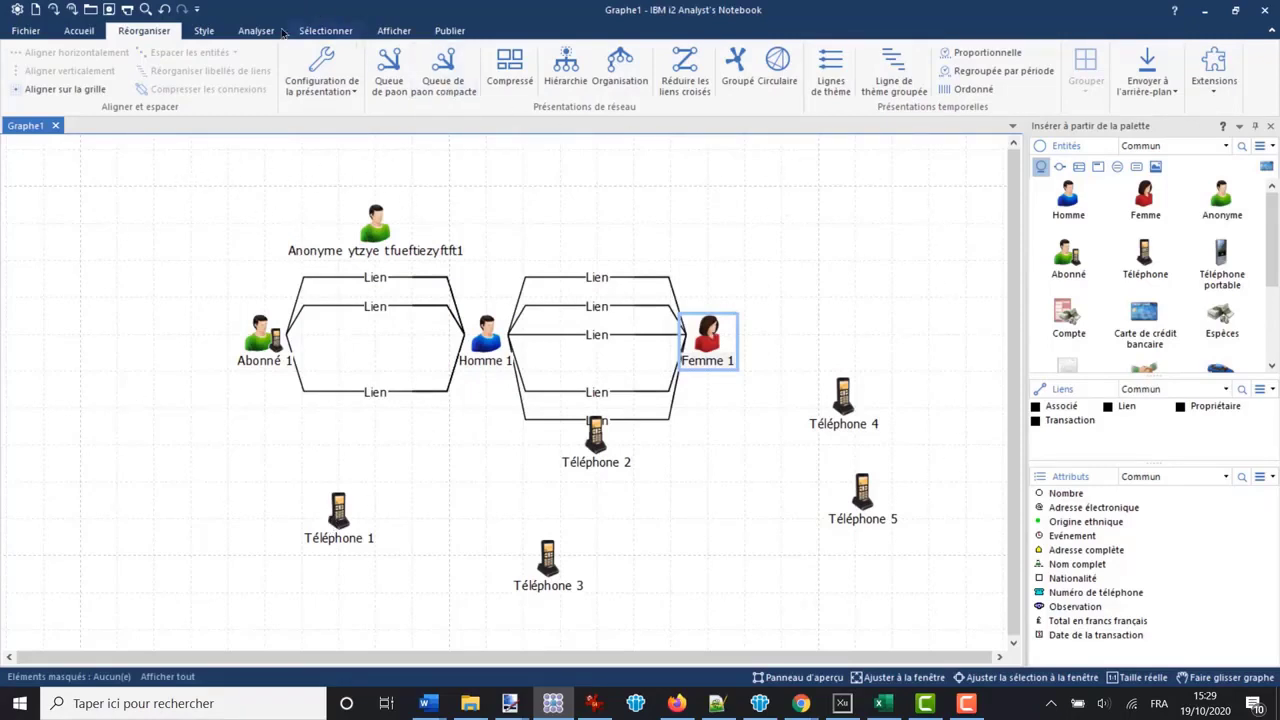
- Turn the chart's grid lines off and back on, and clear the selection
click(392, 31)
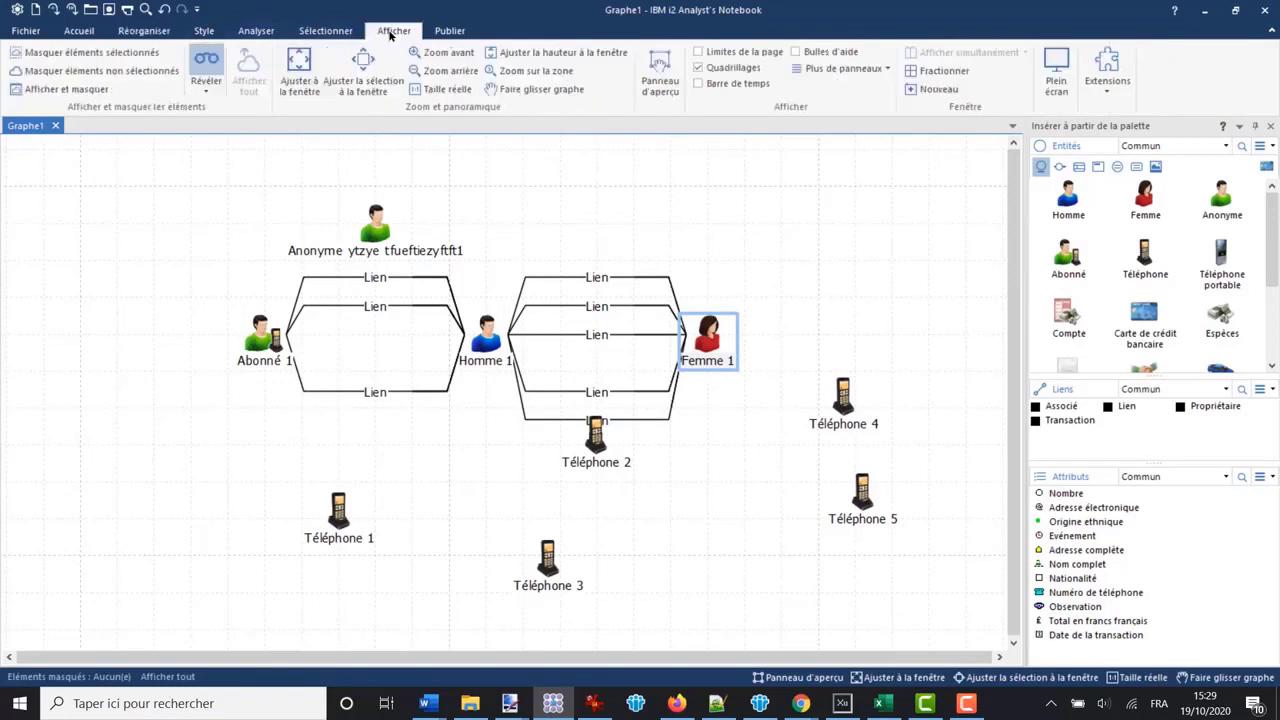
click(698, 68)
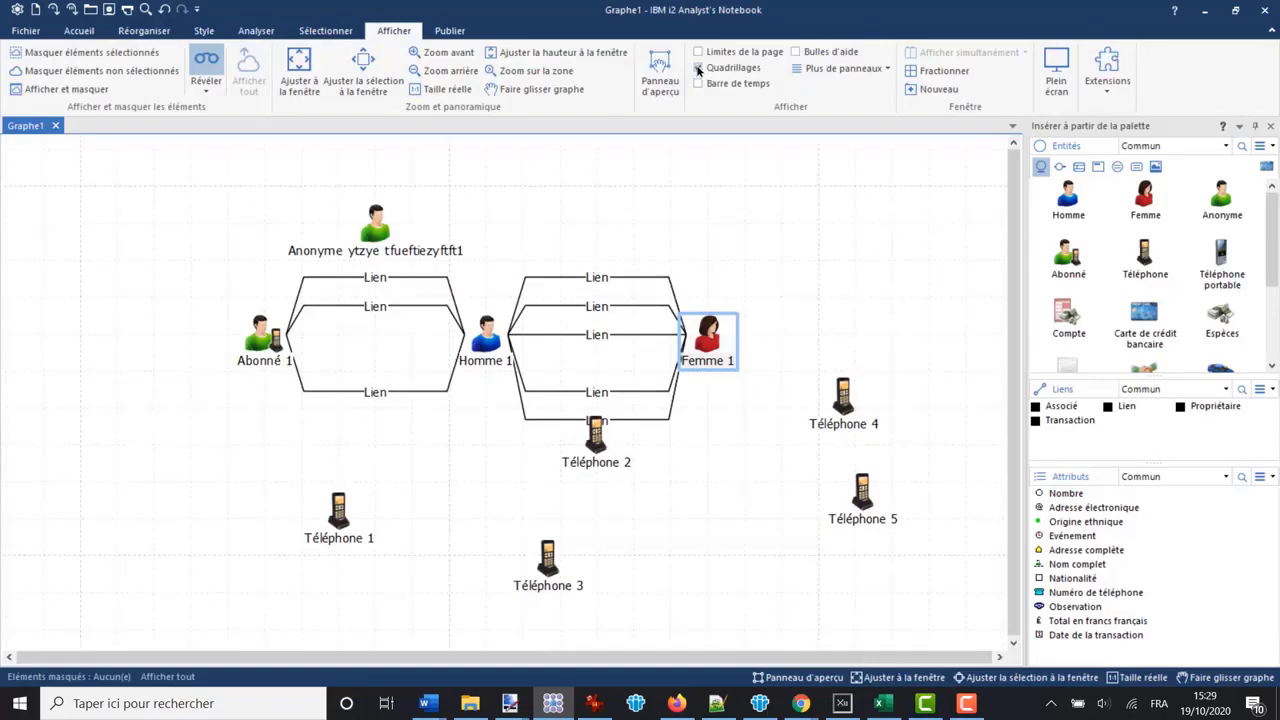
click(731, 66)
click(146, 32)
click(323, 294)
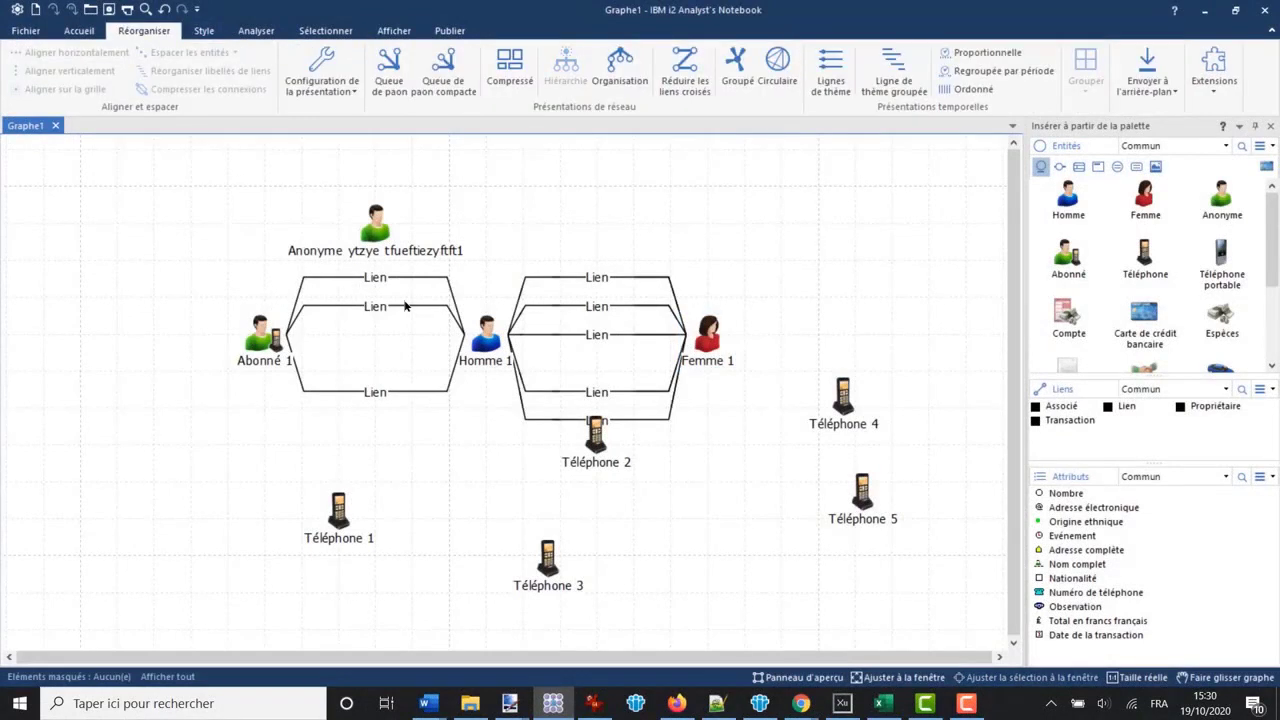
- Compress the connections between Abonné 1 and Homme 1 so their links are evenly spaced
click(274, 340)
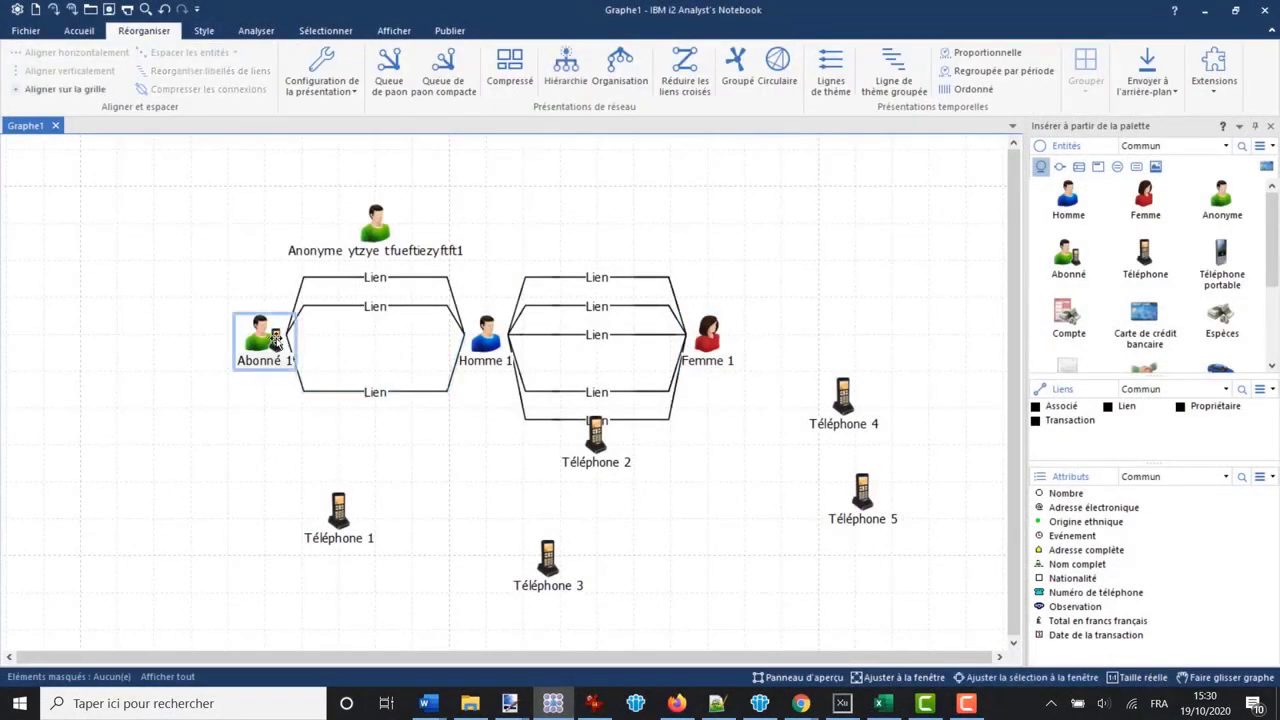
click(488, 345)
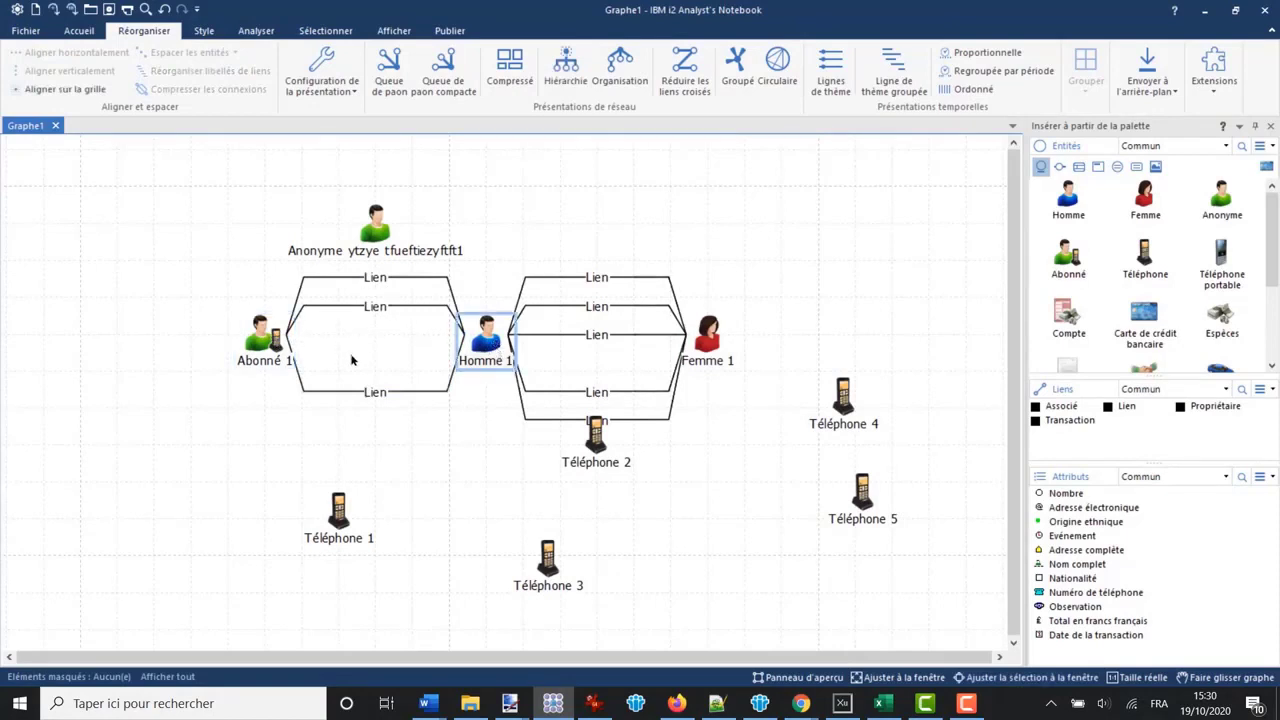
click(447, 336)
drag(203, 261, 510, 428)
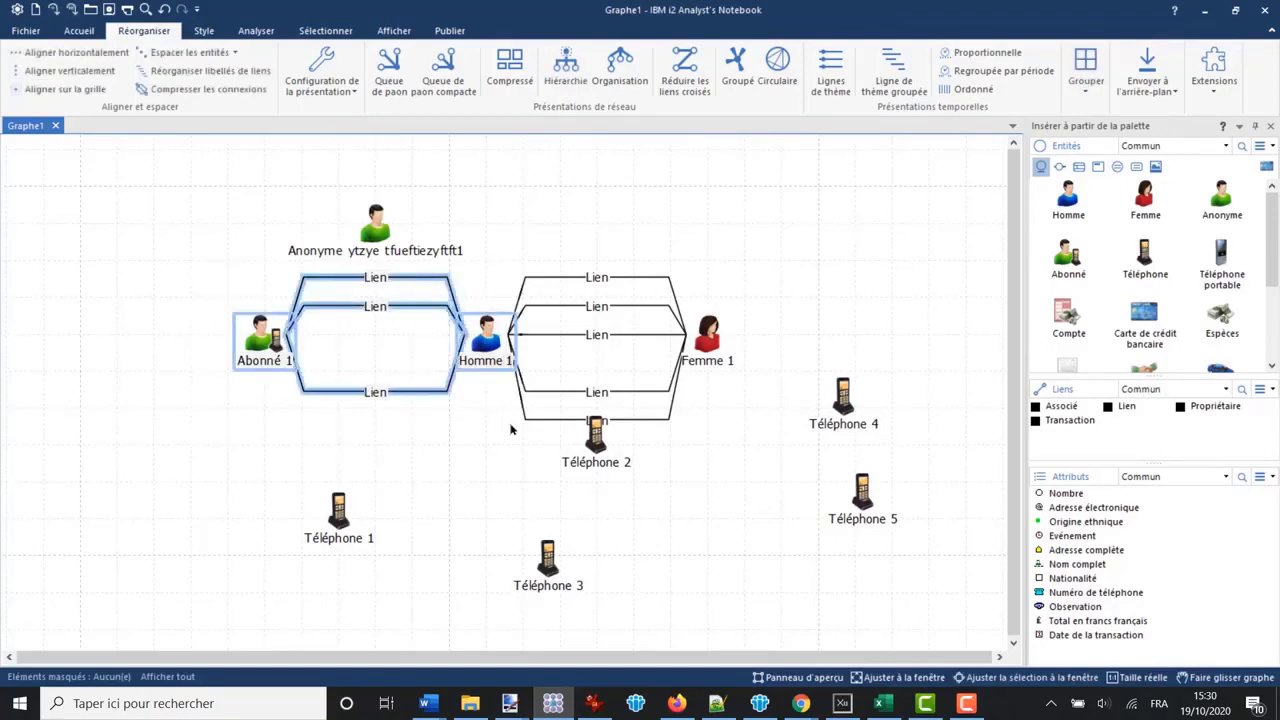
click(174, 91)
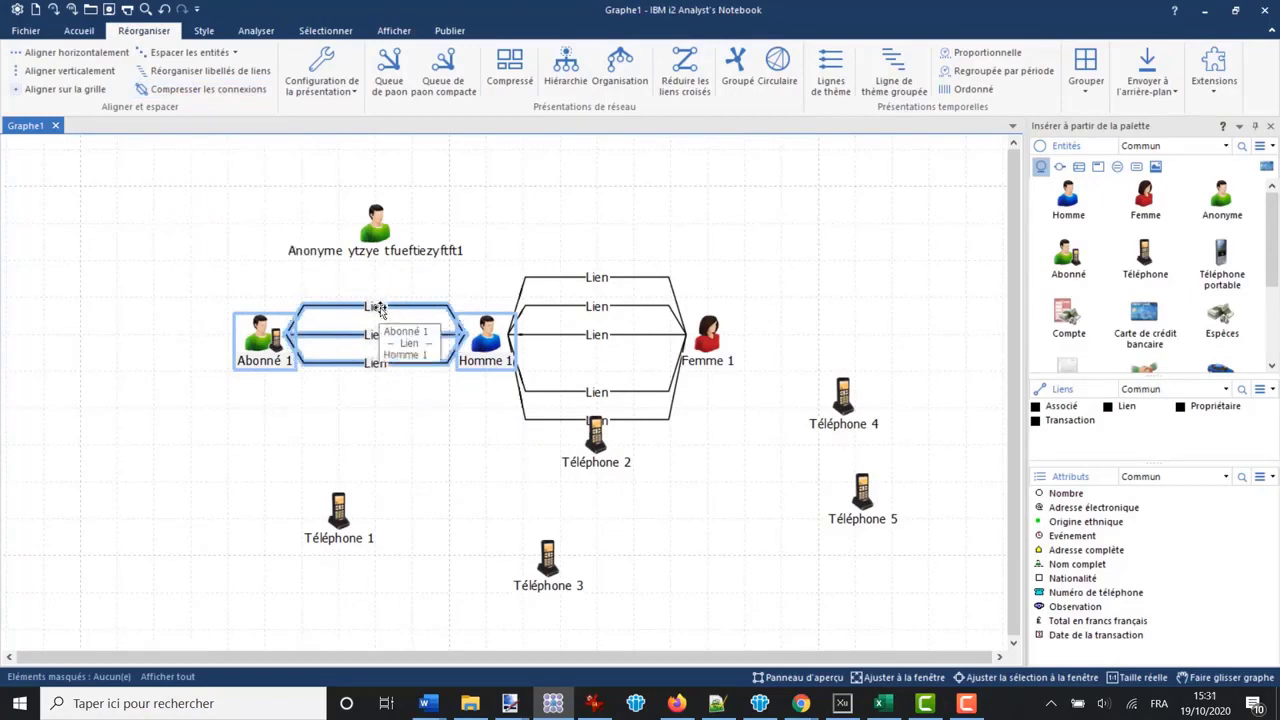
- Delete the middle link between Homme 1 and Femme 1 and compress the remaining connections between them
click(596, 337)
key(Delete)
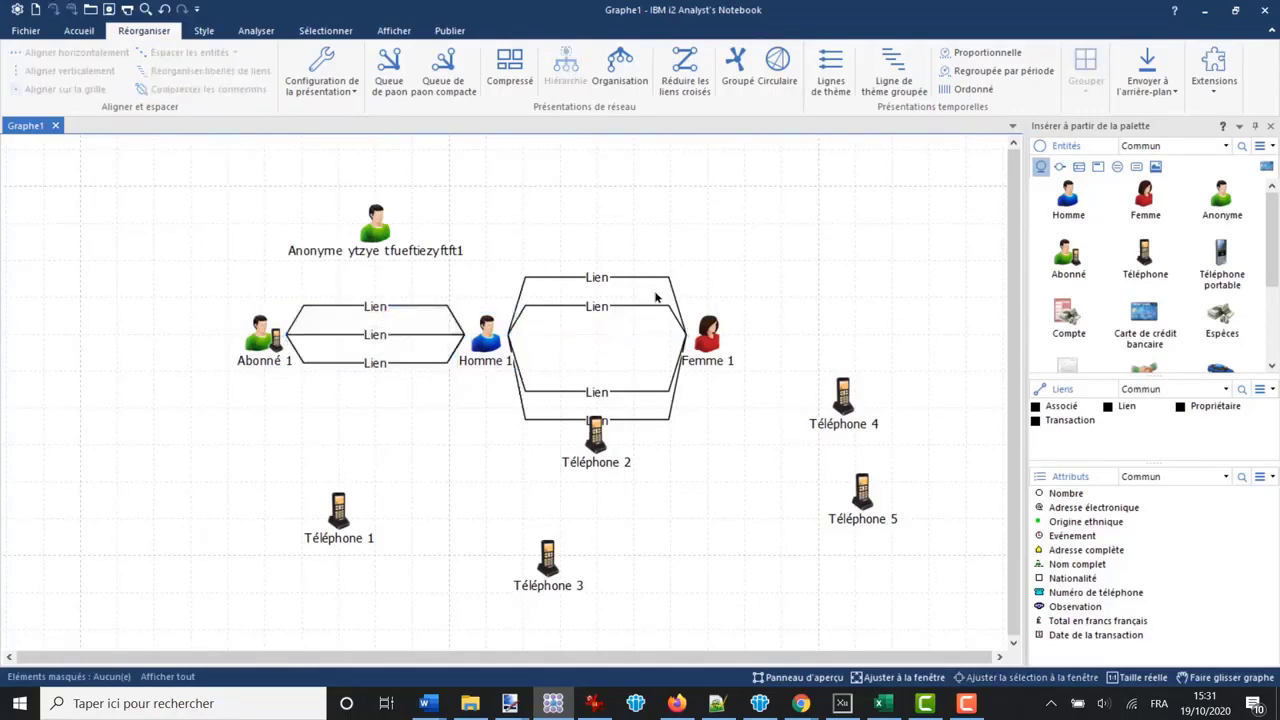
drag(766, 233, 450, 438)
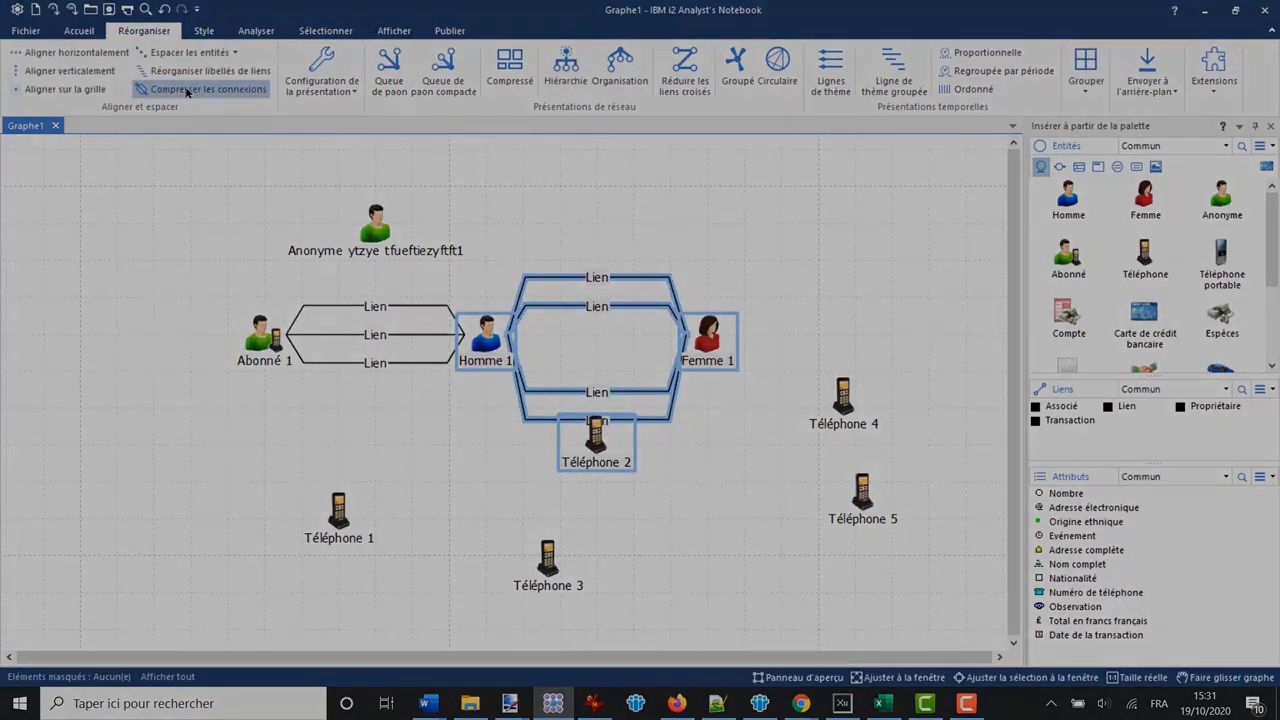
click(187, 89)
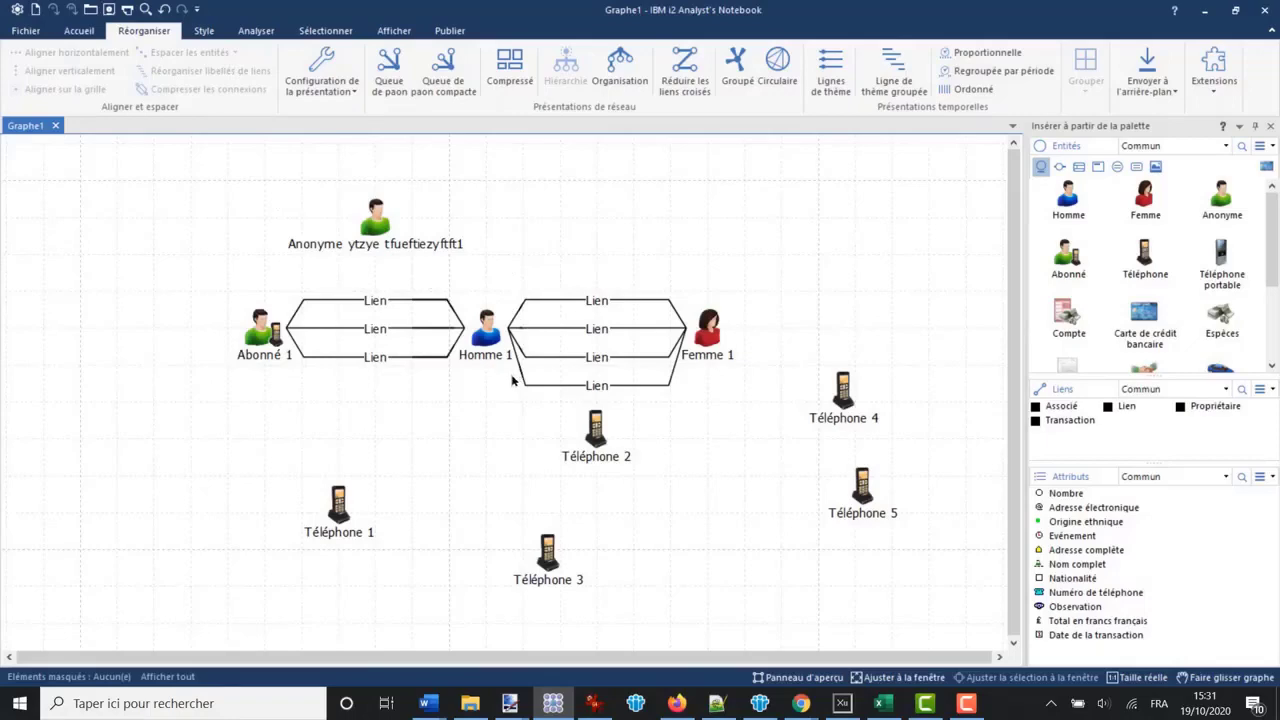
- Move Homme 1 down below the telephones and rearrange the labels of its links to Abonné 1 and Femme 1
drag(496, 334, 462, 593)
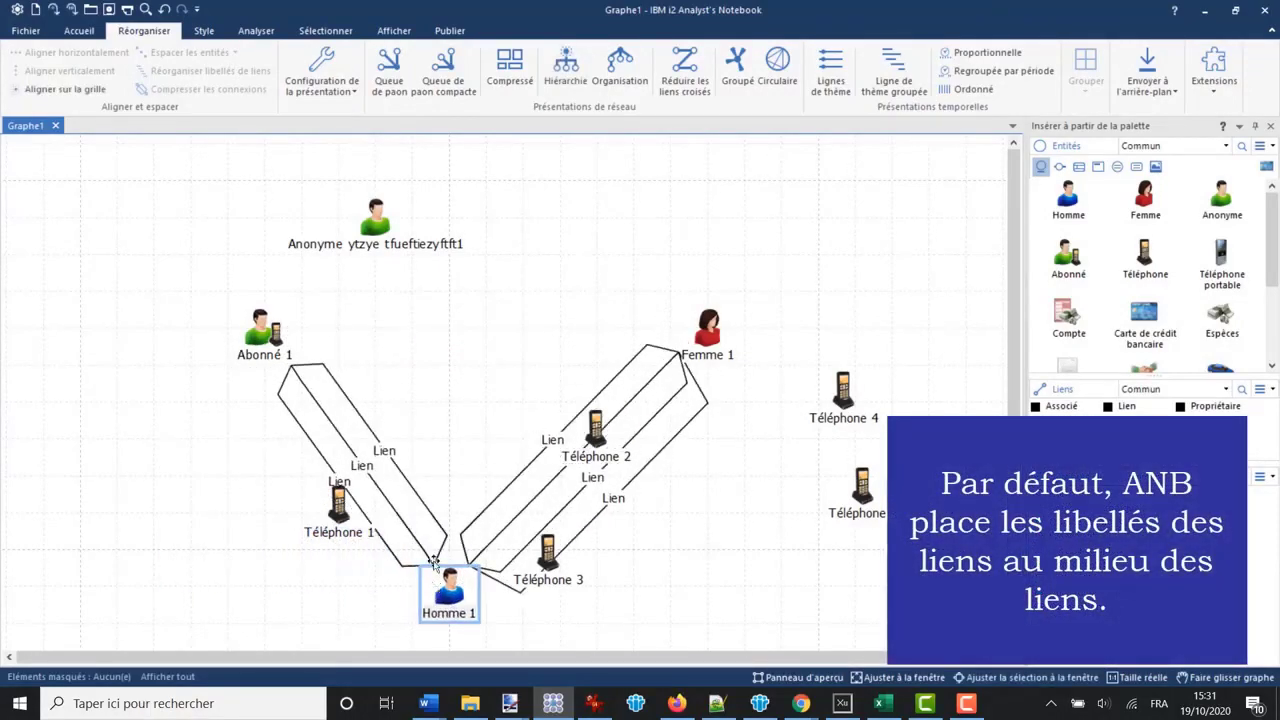
scroll(437, 400, down, 3)
drag(240, 298, 652, 590)
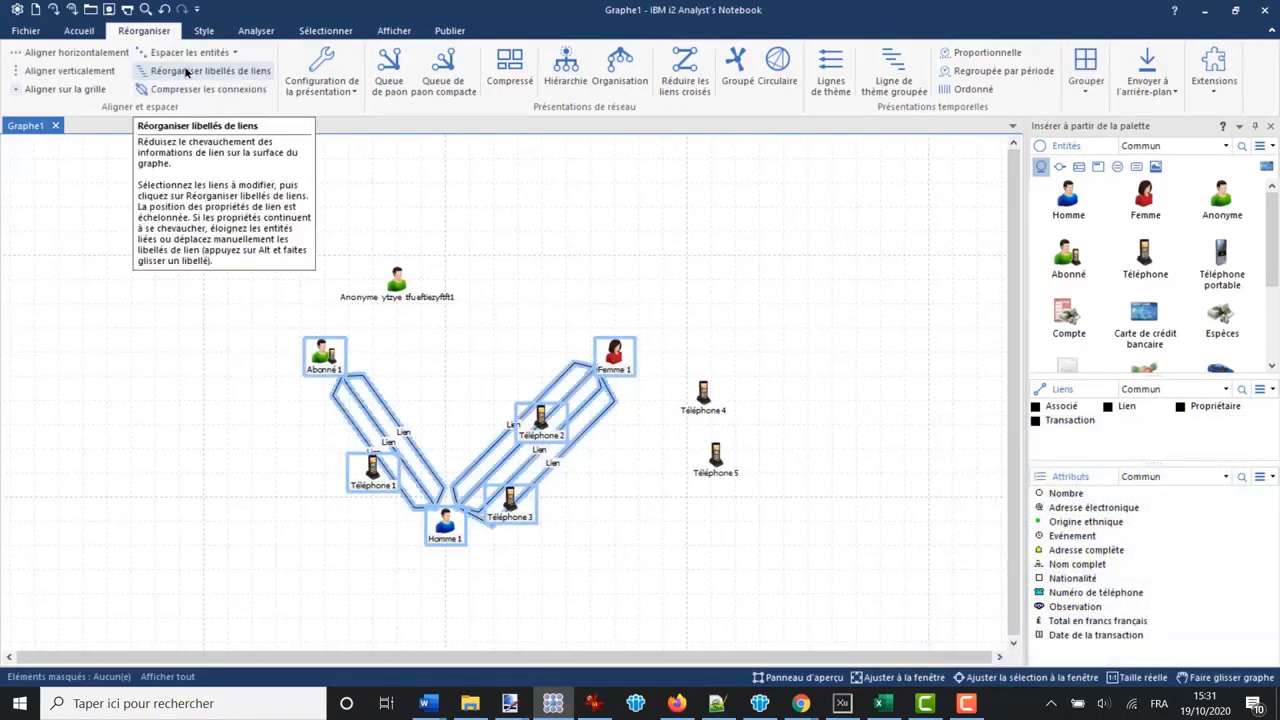
click(186, 72)
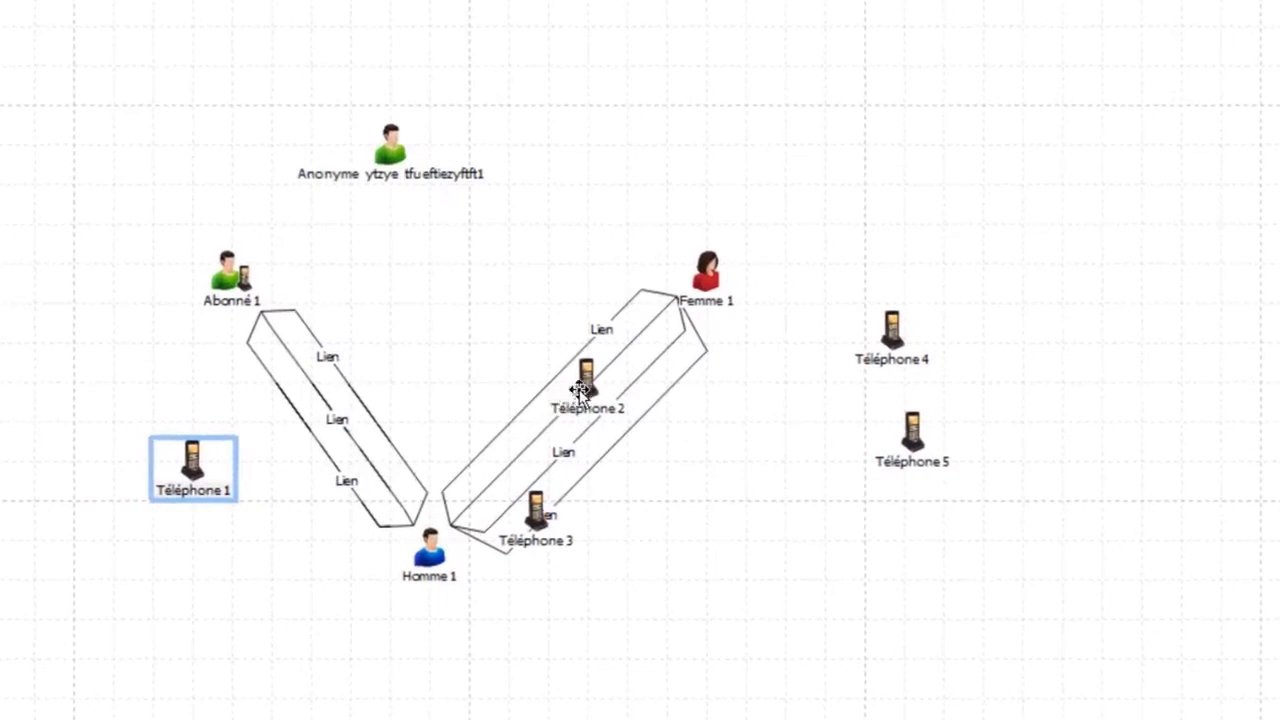
- Move Téléphone 2 and Téléphone 3 clear of the links, and select the linked entities with Téléphone 1, 2 and 3
drag(586, 382, 745, 462)
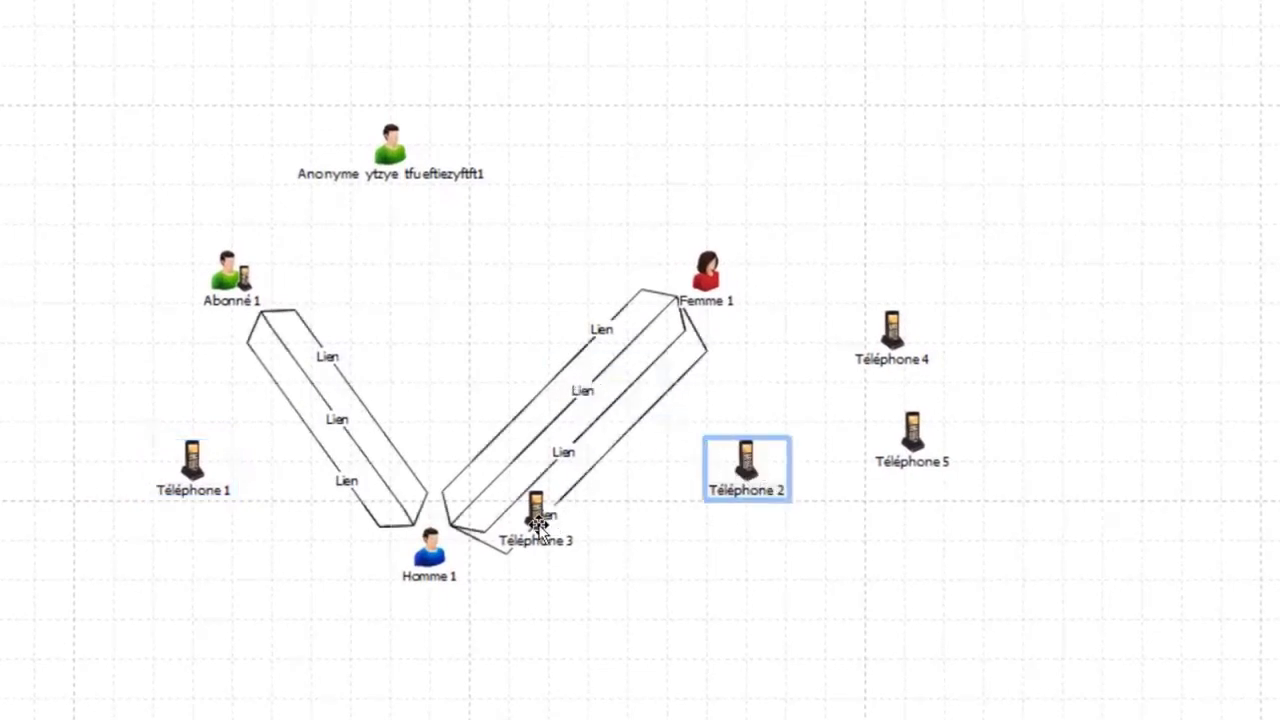
drag(536, 508, 667, 583)
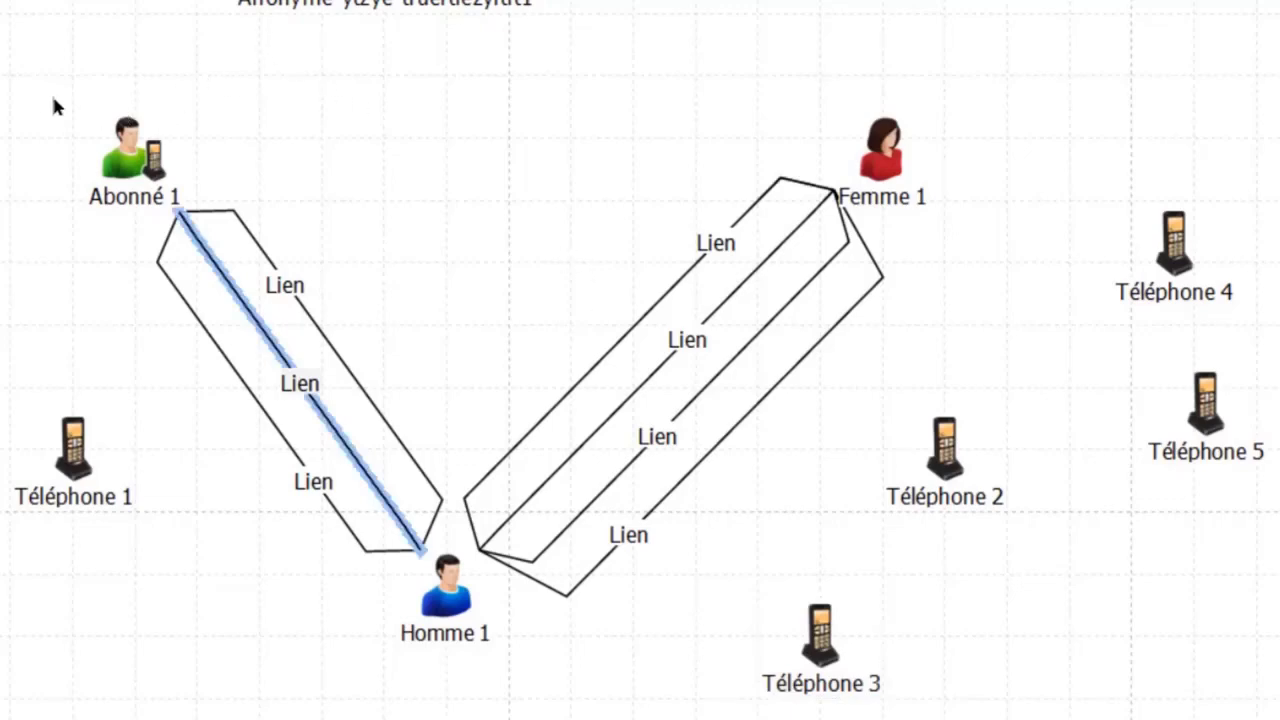
drag(30, 87, 975, 660)
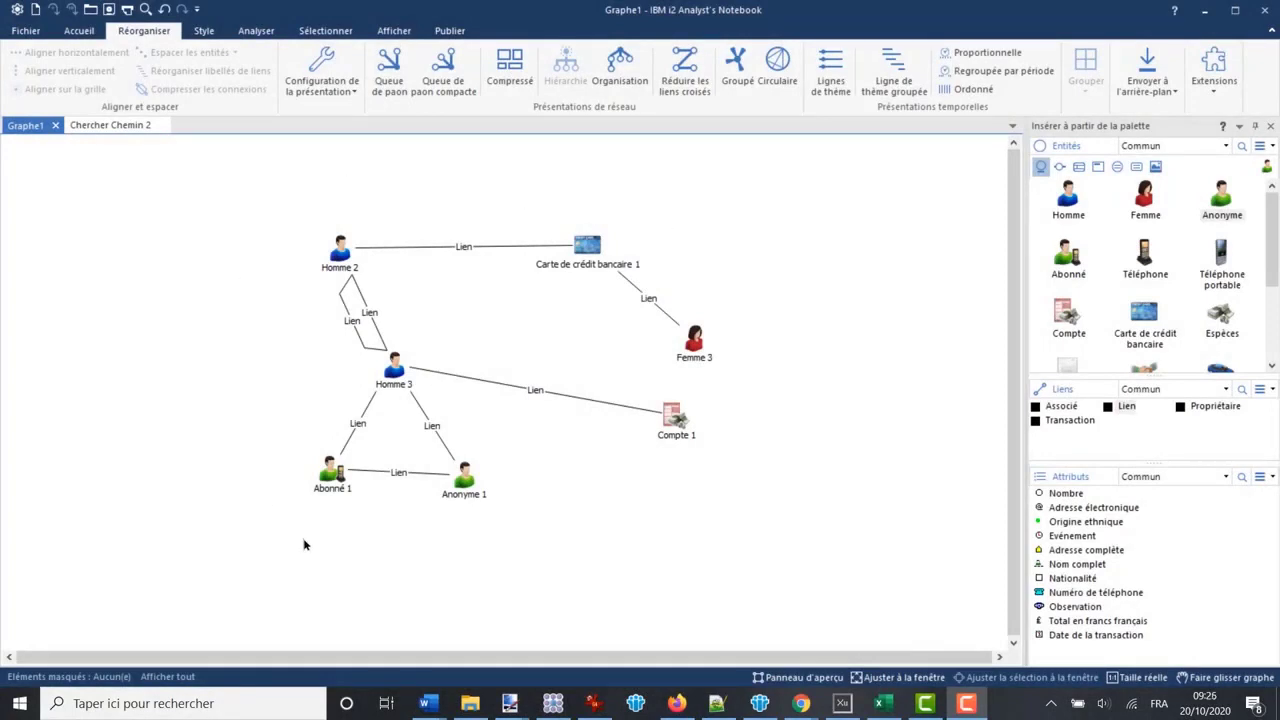
- Align and space Homme 2, Carte de crédit bancaire 1 and Femme 3 horizontally, leaving Homme 3 out of the selection
drag(255, 203, 810, 377)
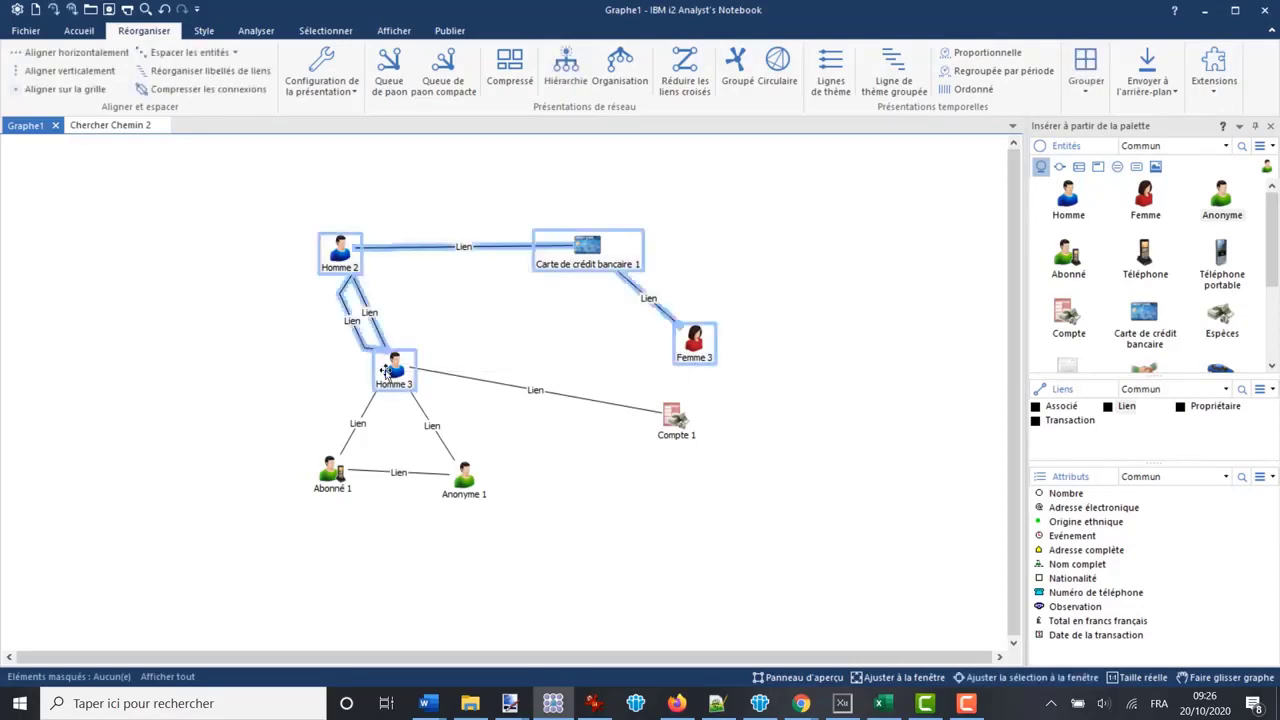
ctrl+click(392, 370)
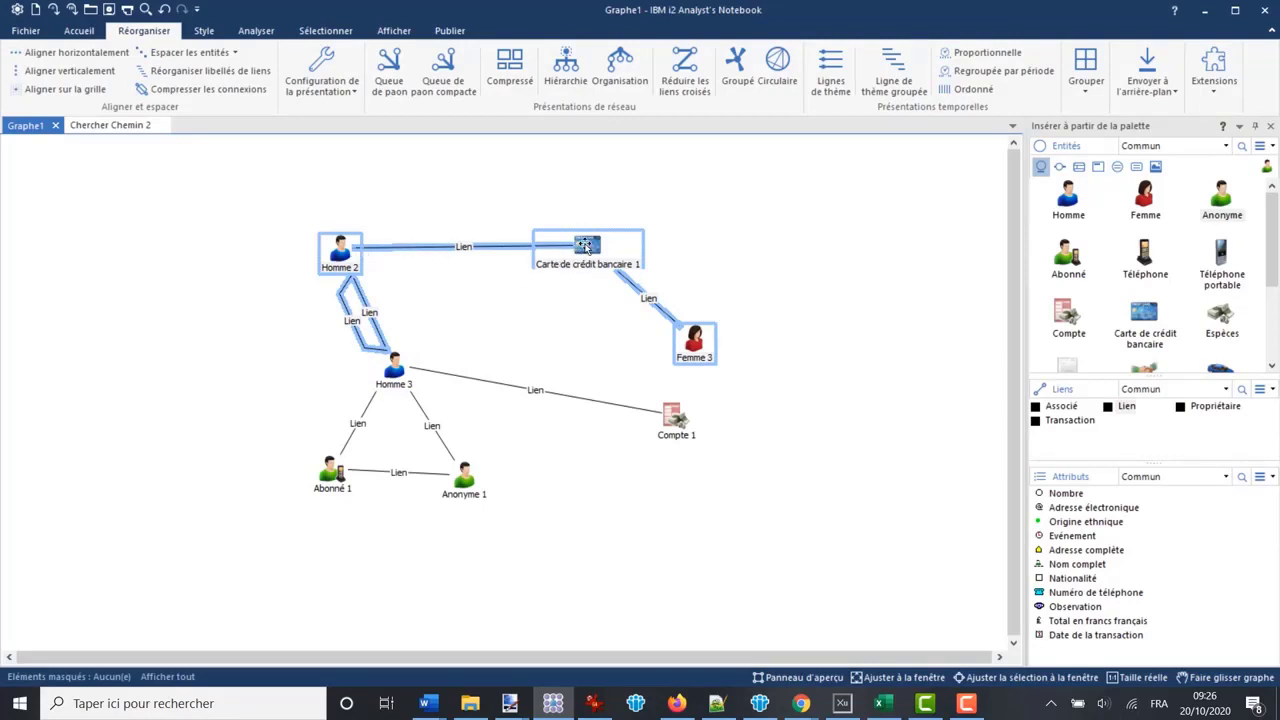
right_click(584, 245)
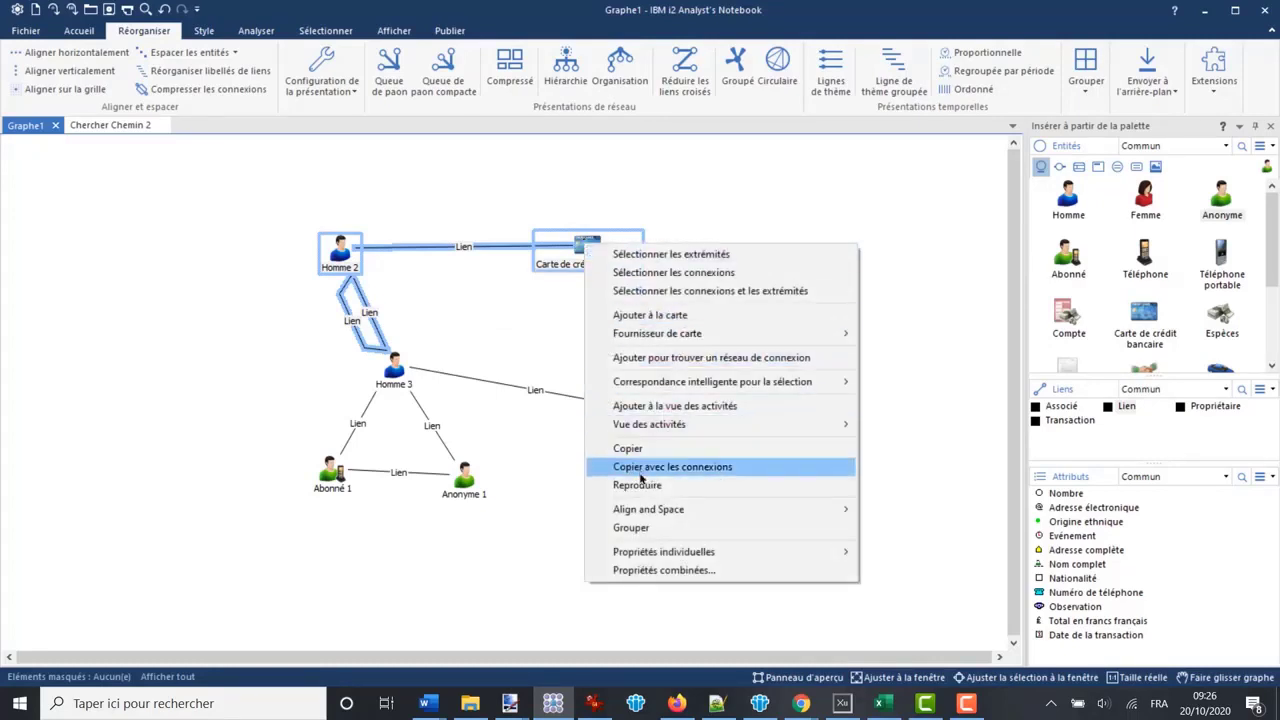
mouse_move(649, 512)
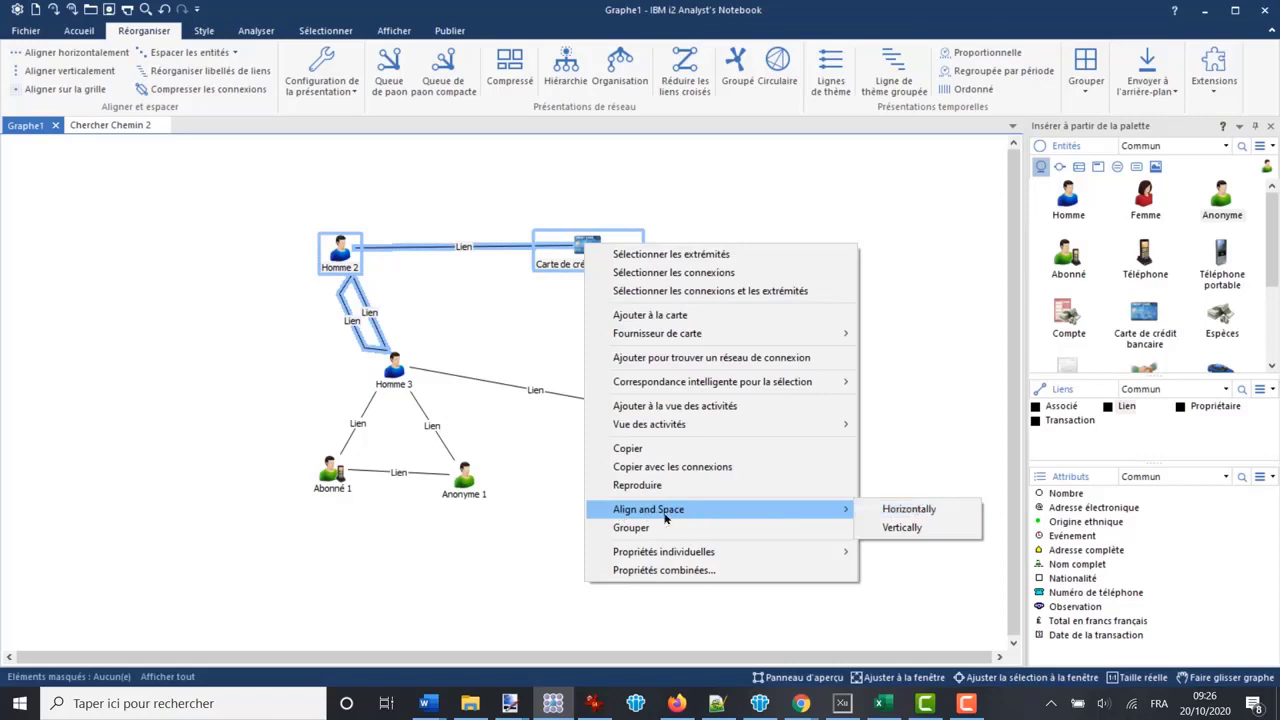
click(909, 509)
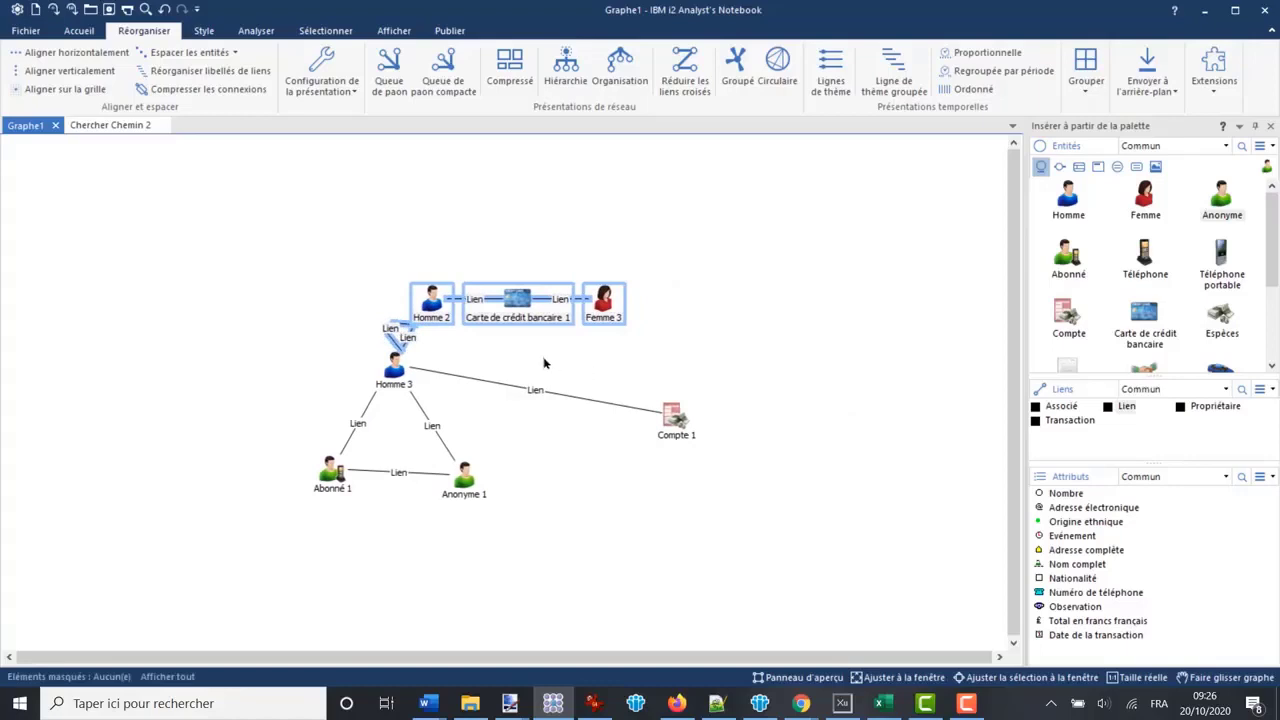
click(505, 345)
scroll(503, 343, up, 4)
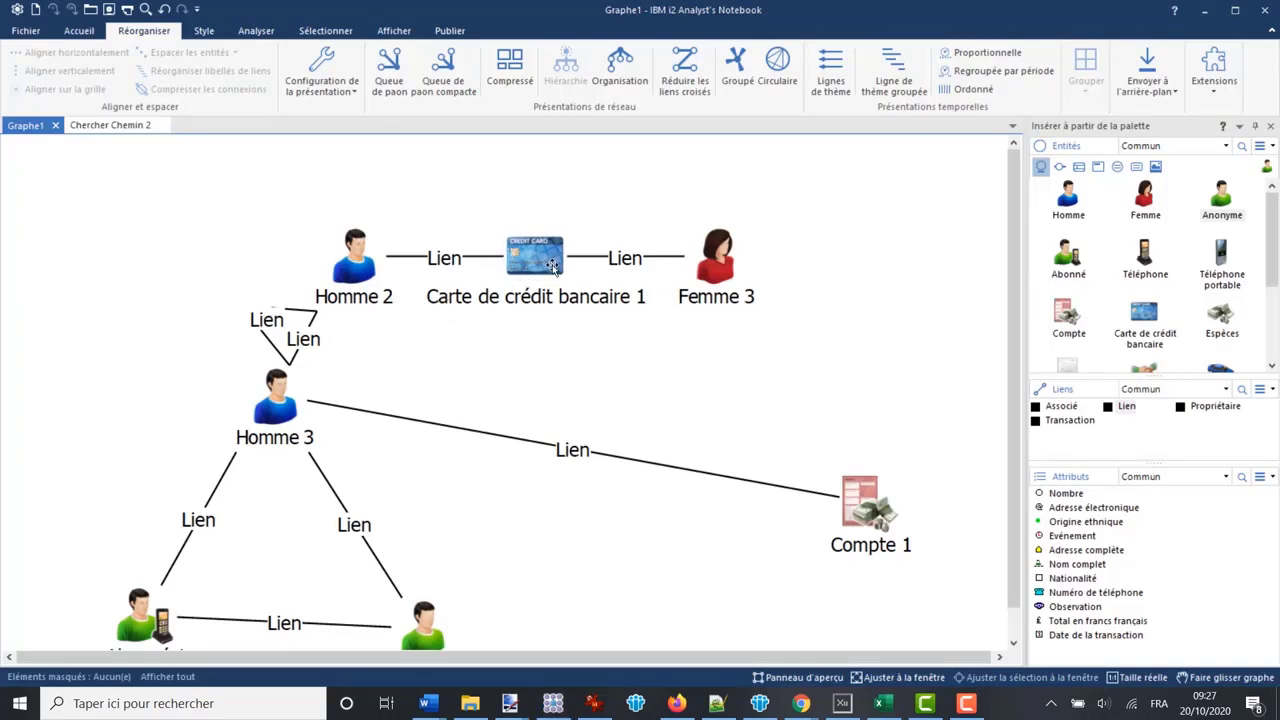
scroll(665, 385, down, 5)
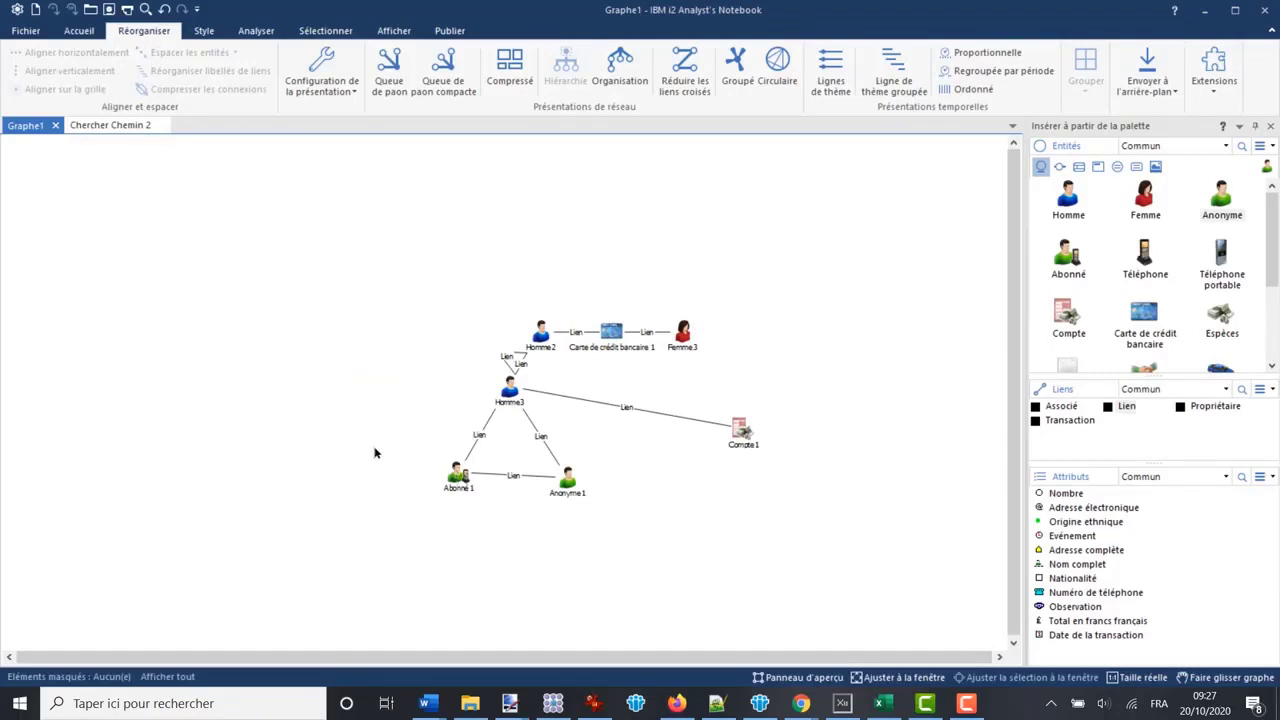
- Align and space Abonné 1 and Anonyme 1 horizontally below Homme 3
drag(401, 451, 618, 528)
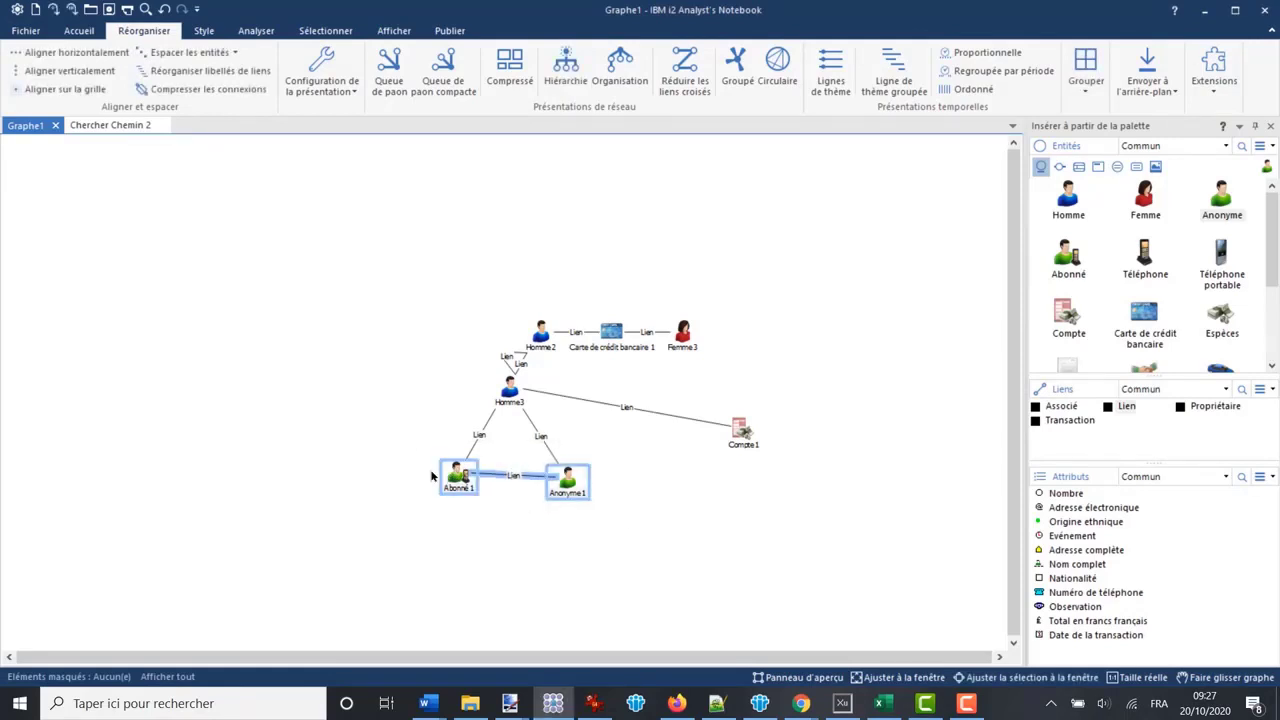
right_click(561, 473)
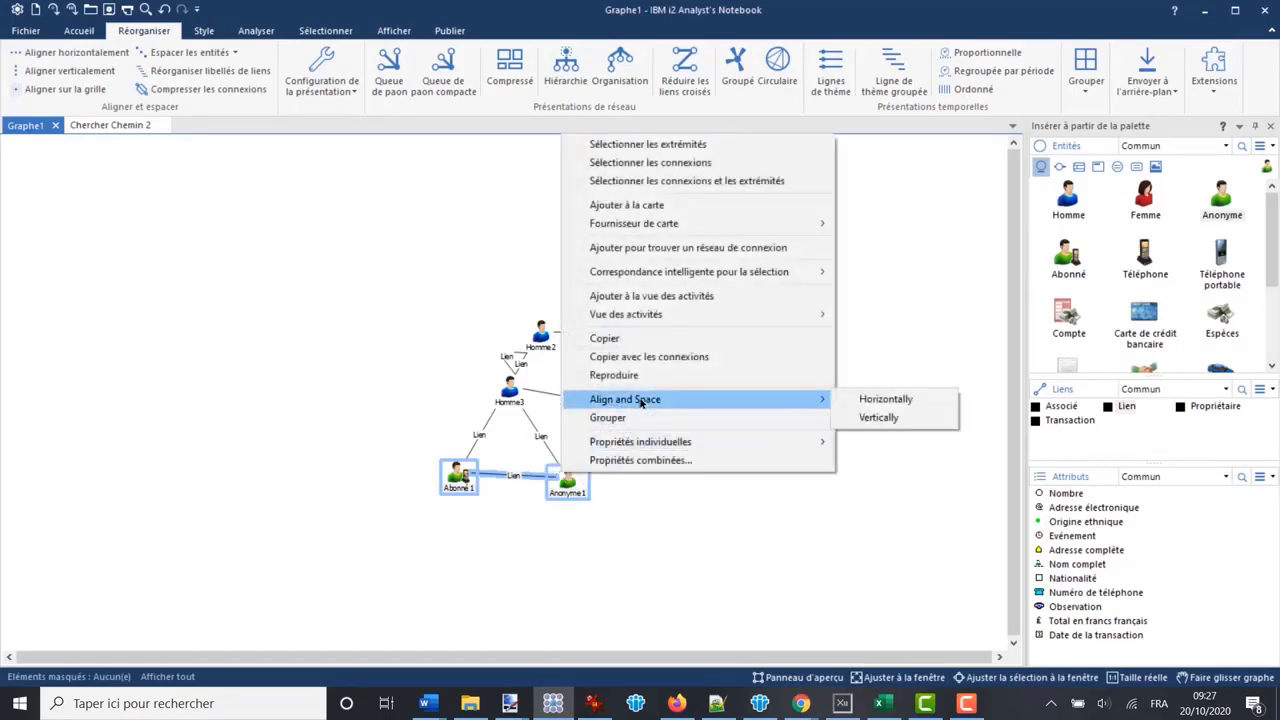
click(884, 401)
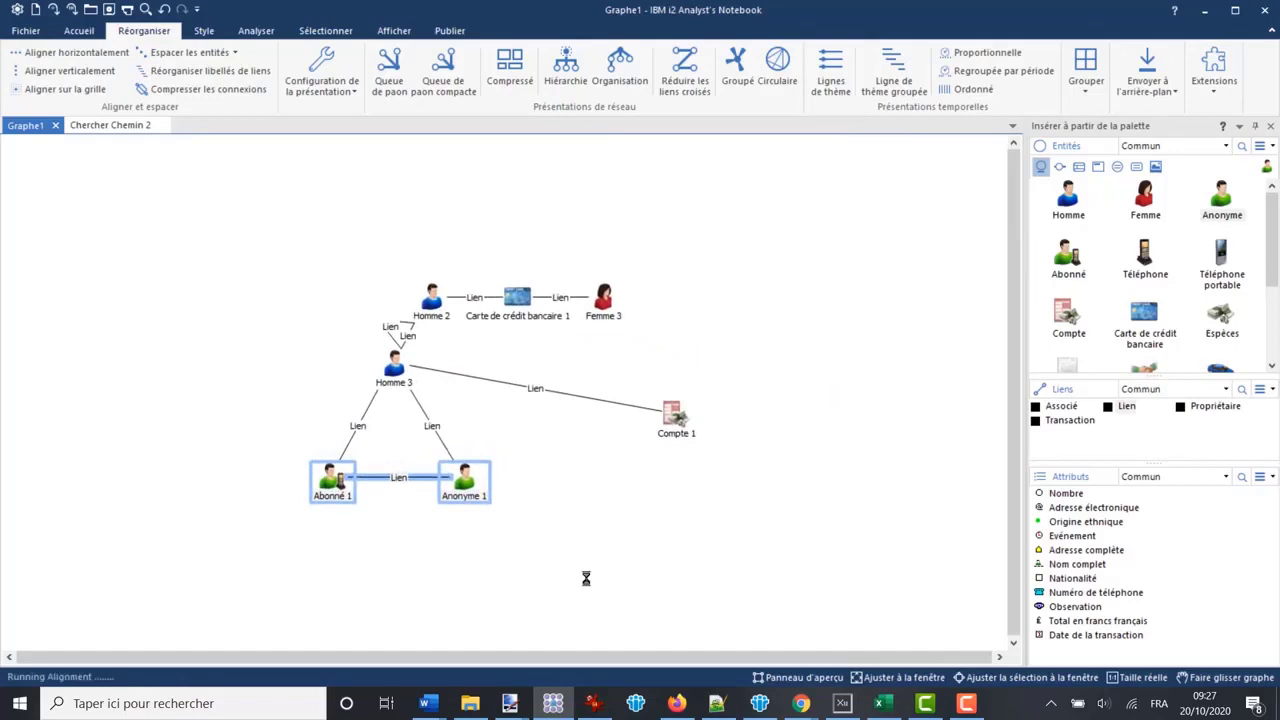
click(526, 550)
drag(409, 480, 435, 482)
drag(350, 481, 320, 481)
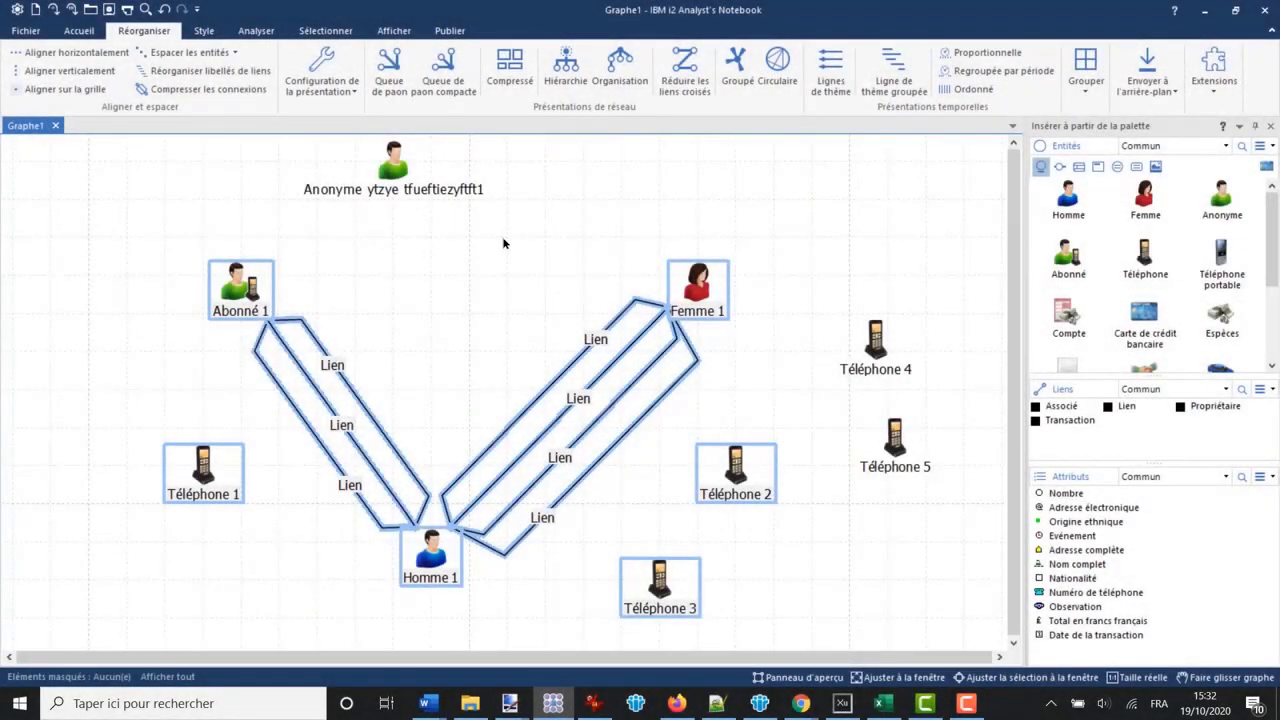
- Clear the selection of linked entities and telephones on the gridded chart
click(503, 243)
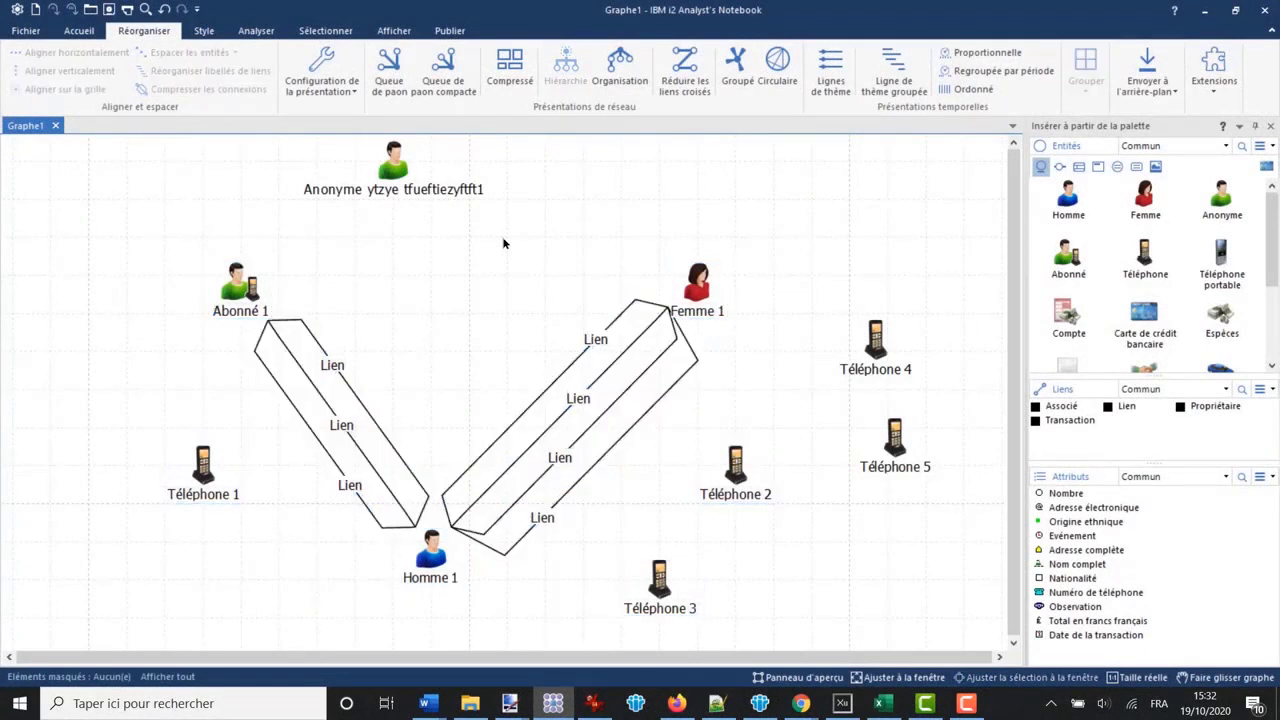